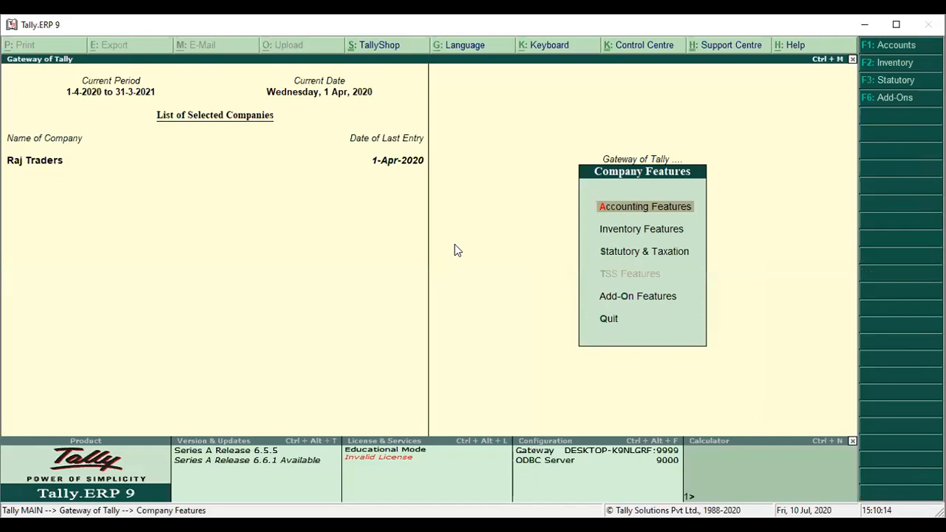
- Open the company's GST details under Statutory & Taxation, examine them and leave without saving
key(Down)
key(Down)
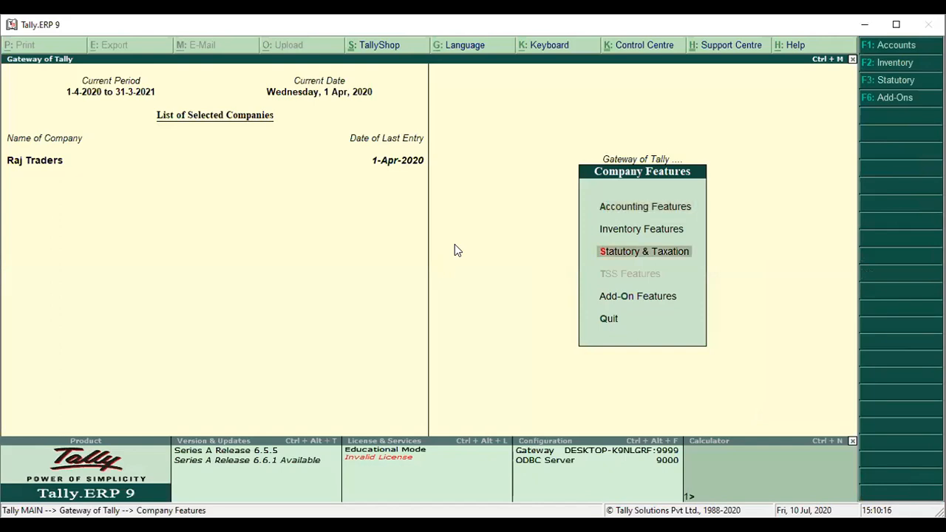
key(Return)
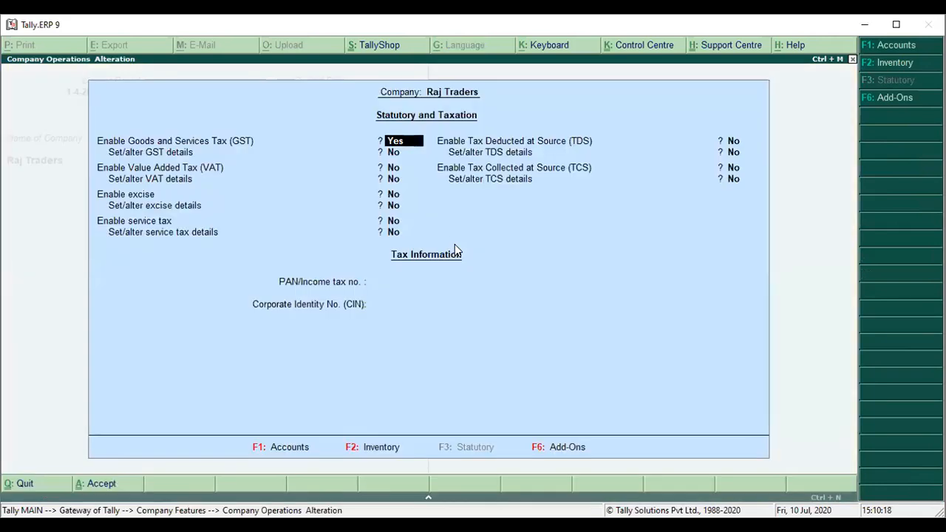
key(Return)
text(y)
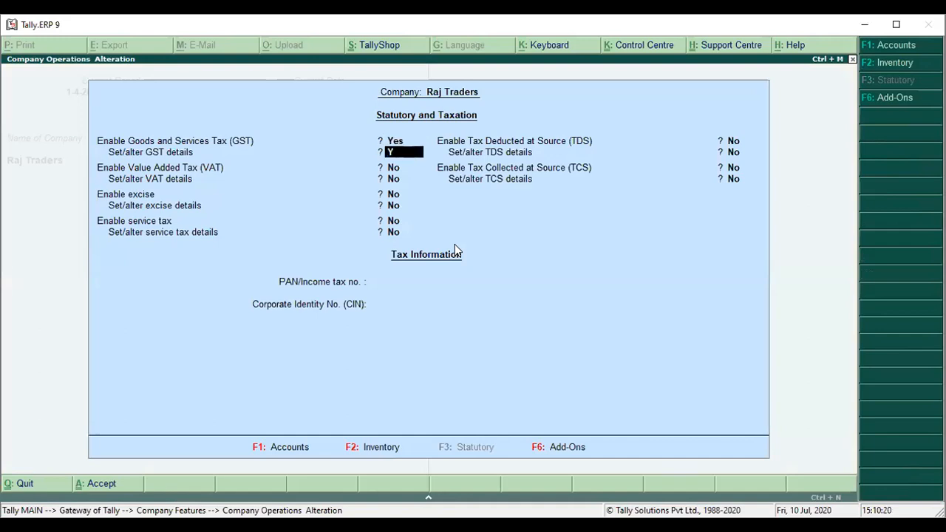
key(Return)
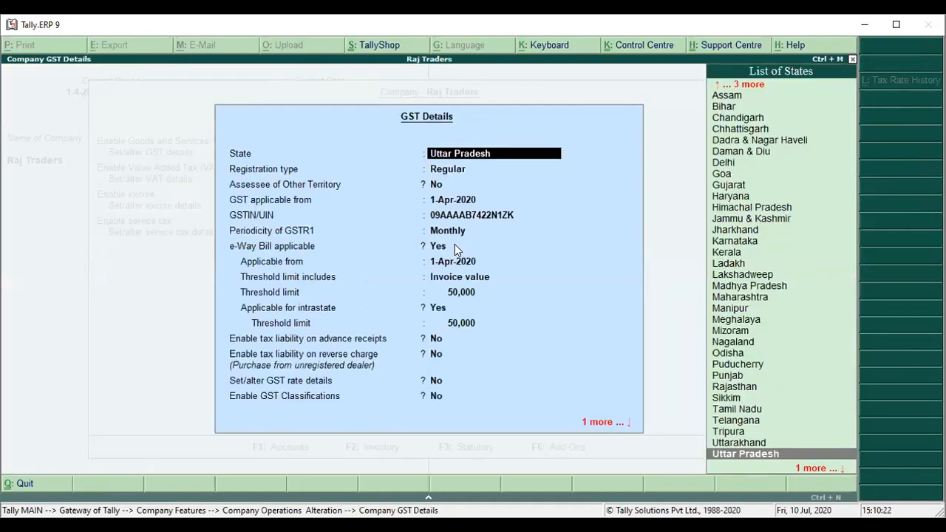
key(BackSpace)
key(Escape)
key(y)
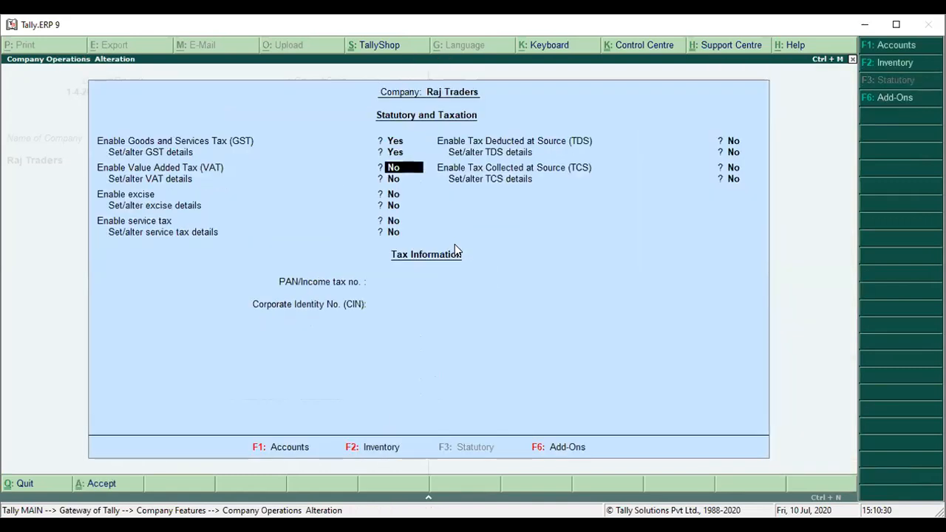
key(Escape)
key(y)
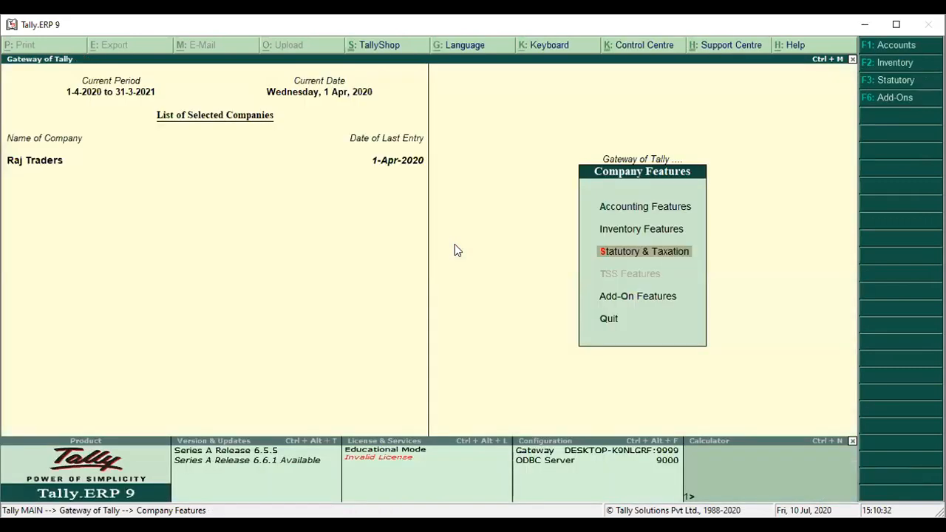
key(Escape)
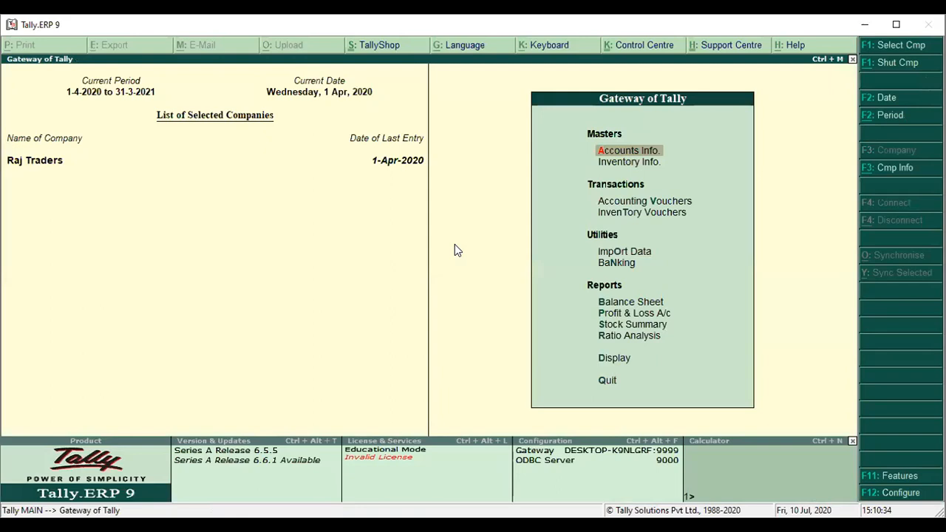
- Review the company's accounting features down to the bill-wise details option and accept the screen
key(F11)
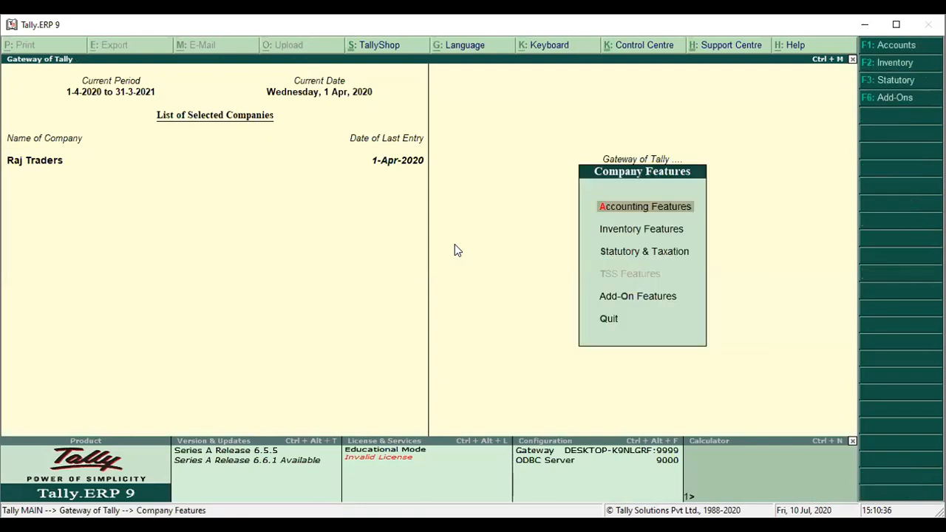
key(Return)
key(Return)
key(Return)
key(Return)
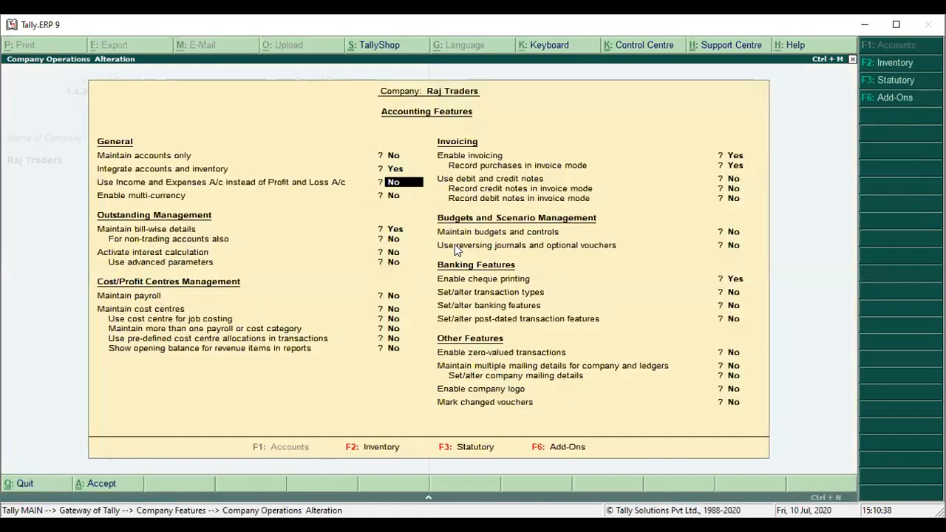
key(Return)
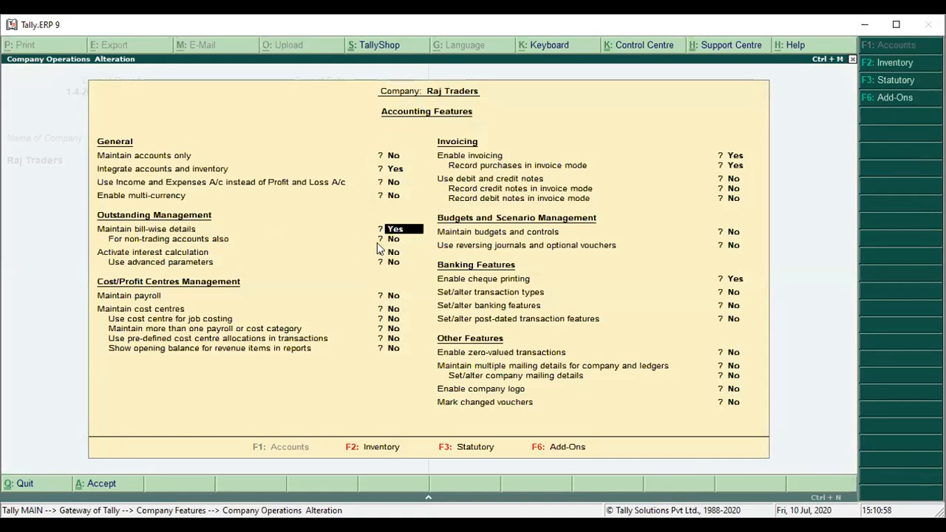
key(ctrl+a)
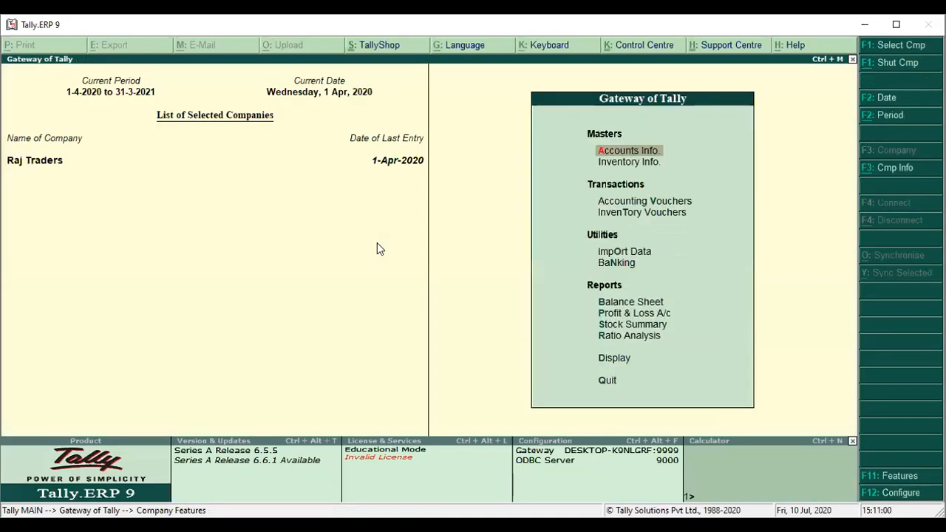
- Open the Debtor 1 ledger for alteration as a single ledger
key(Return)
key(Down)
key(Return)
key(Down)
key(Down)
key(Return)
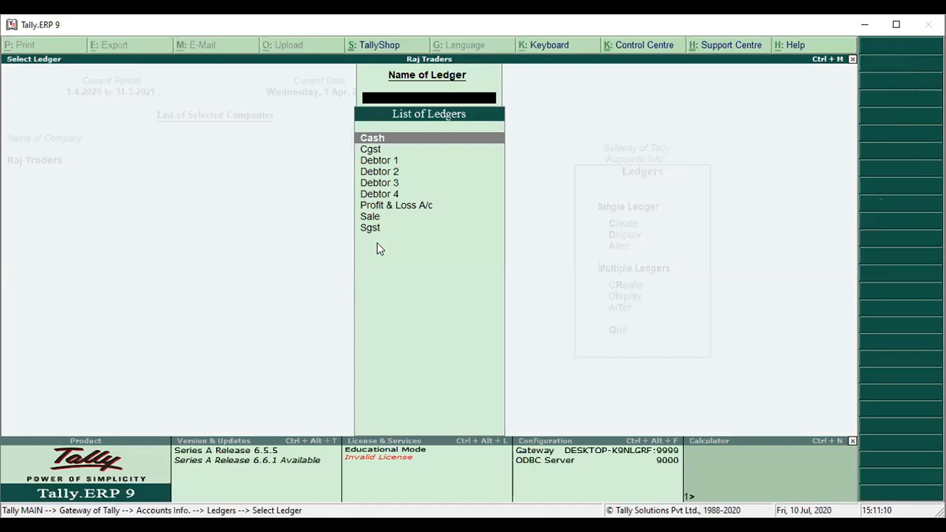
key(Down)
key(Down)
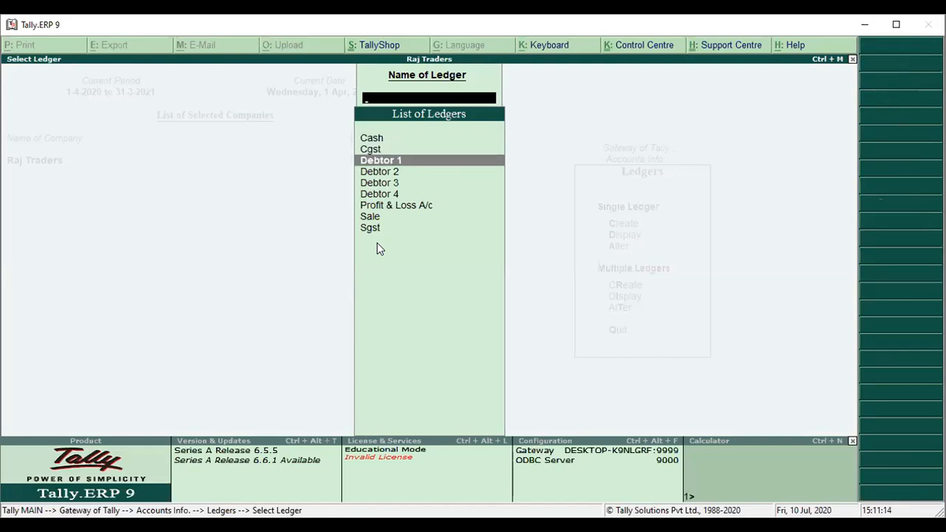
key(Return)
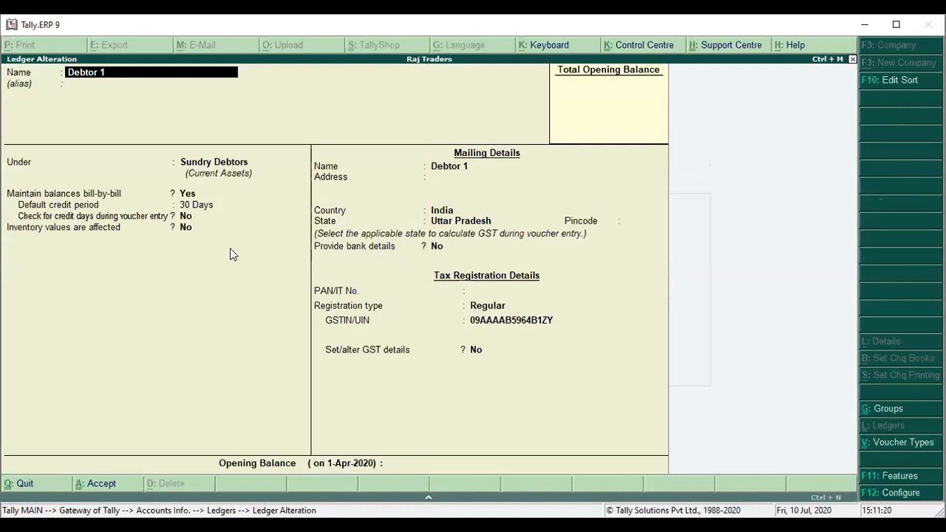
- Examine Debtor 1's bill-by-bill balance and default credit period settings, then leave the ledger without saving
key(Return)
key(Return)
key(Return)
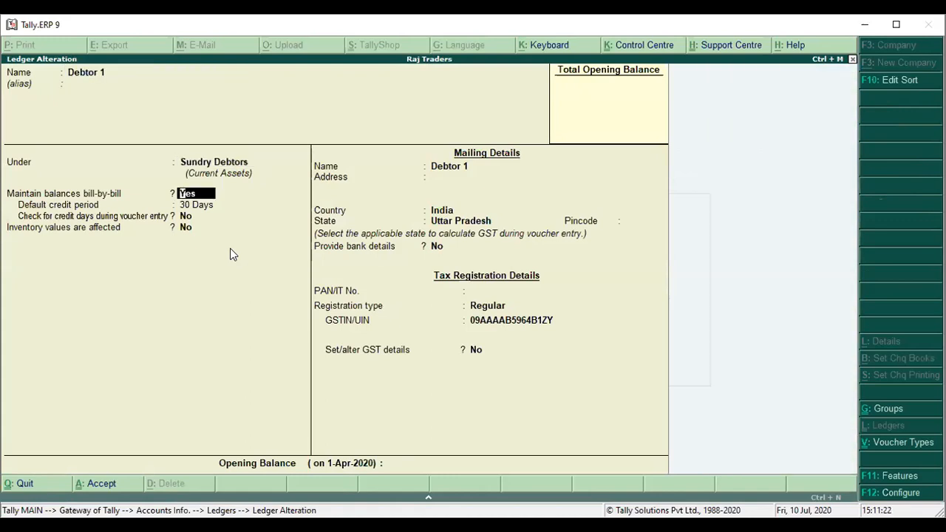
key(Return)
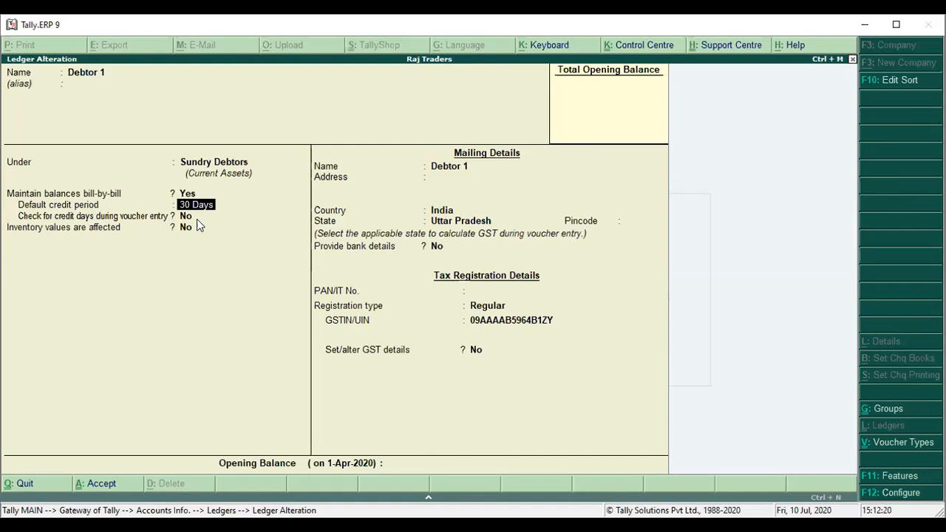
key(Escape)
key(y)
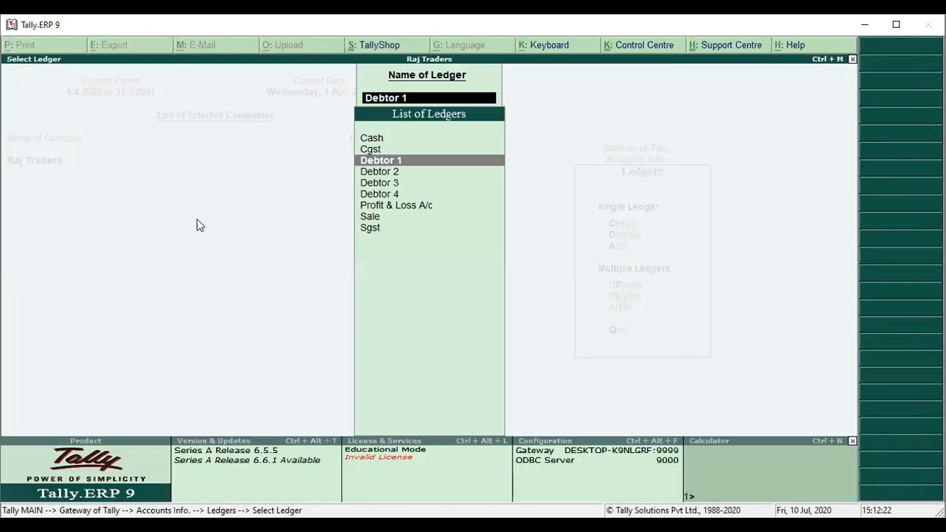
- Open the Debtor 2 ledger to check its default credit period and leave it without saving
key(Down)
key(Return)
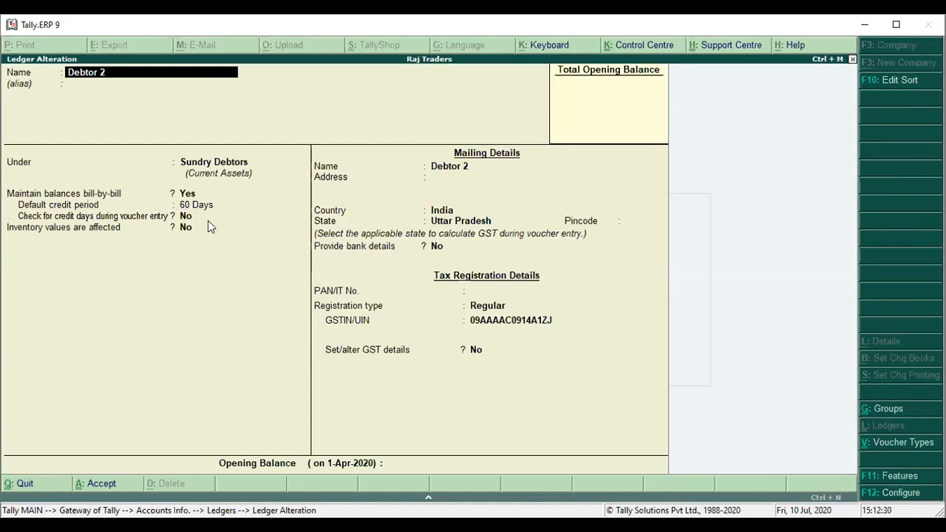
key(Escape)
key(Escape)
key(Return)
- Open the Debtor 3 ledger to check its default credit period and leave it without saving
key(Down)
key(Return)
key(Escape)
key(Escape)
key(Return)
- Open the Debtor 4 ledger to check its default credit period and leave it without saving
key(Down)
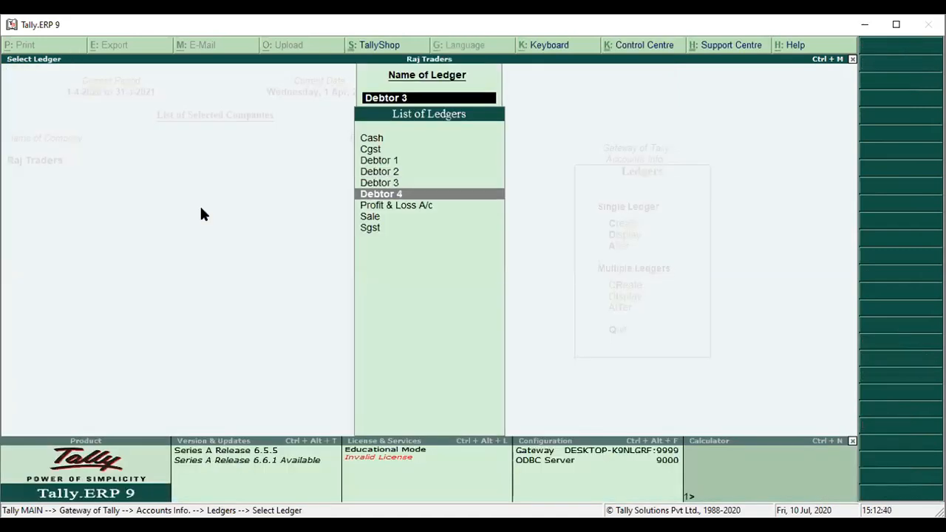
key(Return)
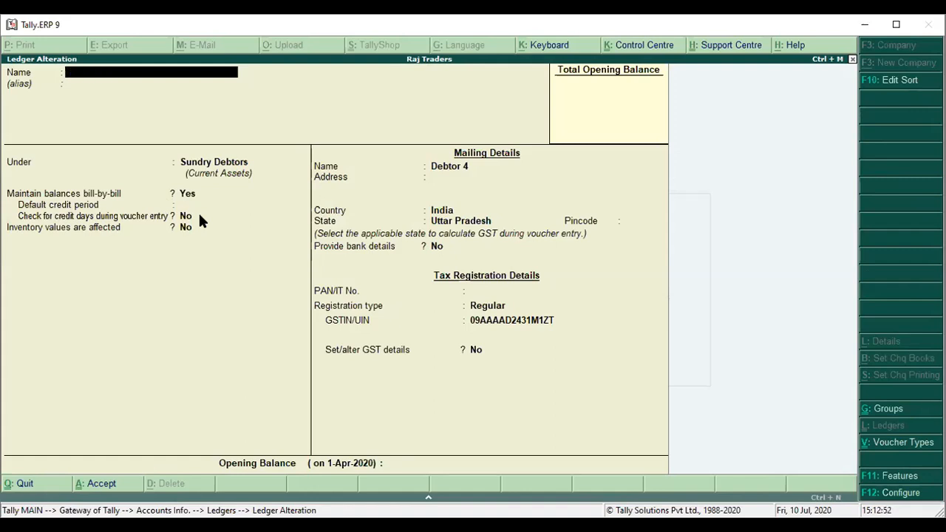
key(Escape)
key(Return)
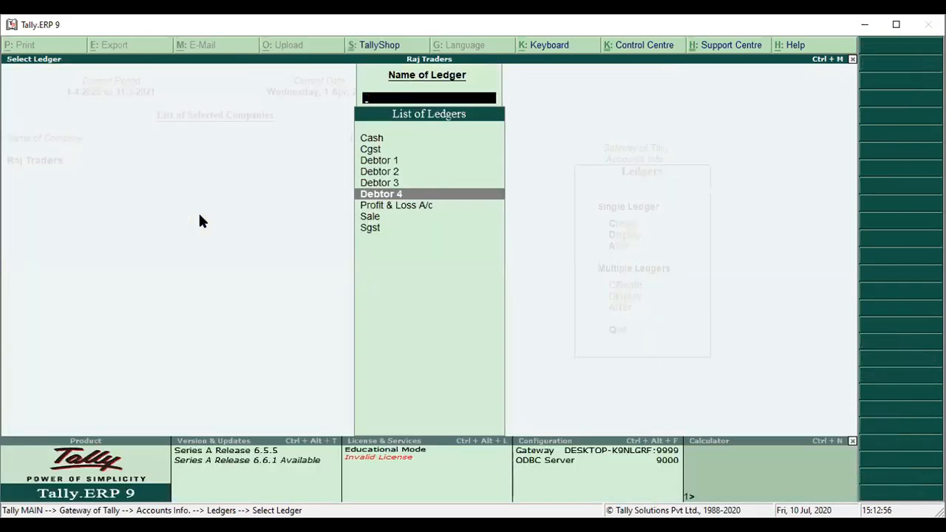
- Leave the ledger masters, display the Day Book and open Debtor 1's sales voucher
key(Escape)
key(Escape)
key(Escape)
key(Escape)
key(Escape)
key(Down)
key(Down)
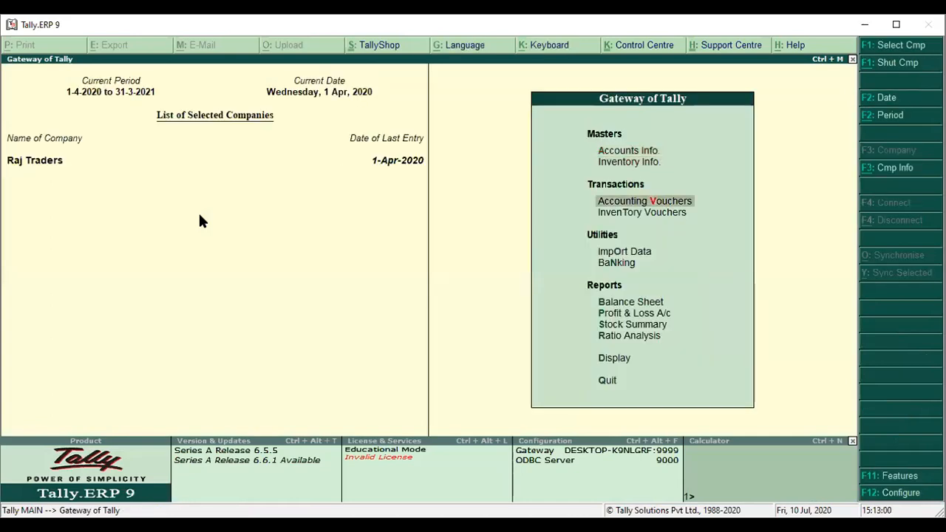
key(d)
key(a)
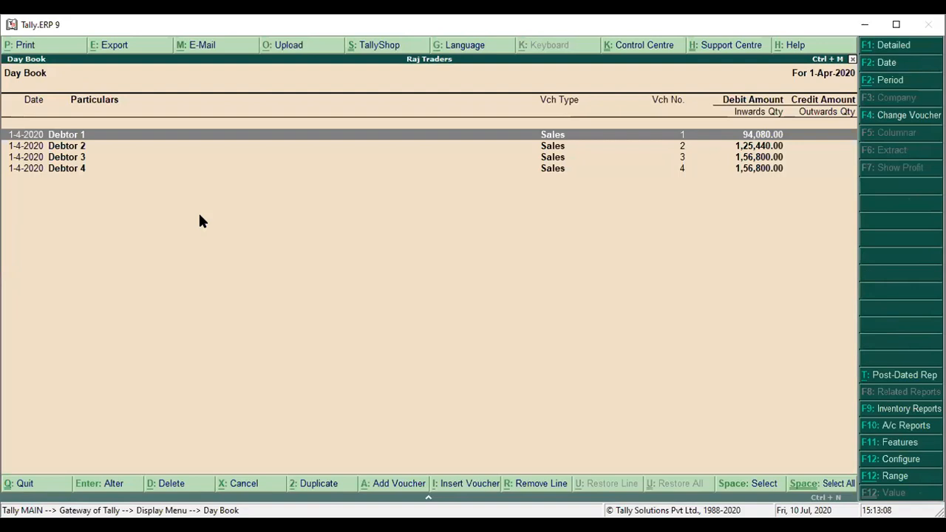
key(Return)
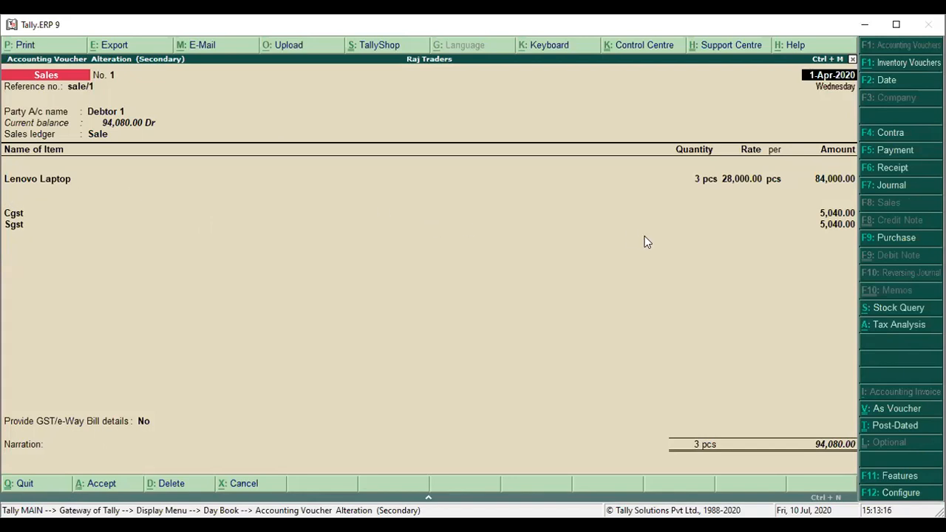
- Open the sales invoice configuration and check the options for default bill allocations and voucher number as bill reference
key(Return)
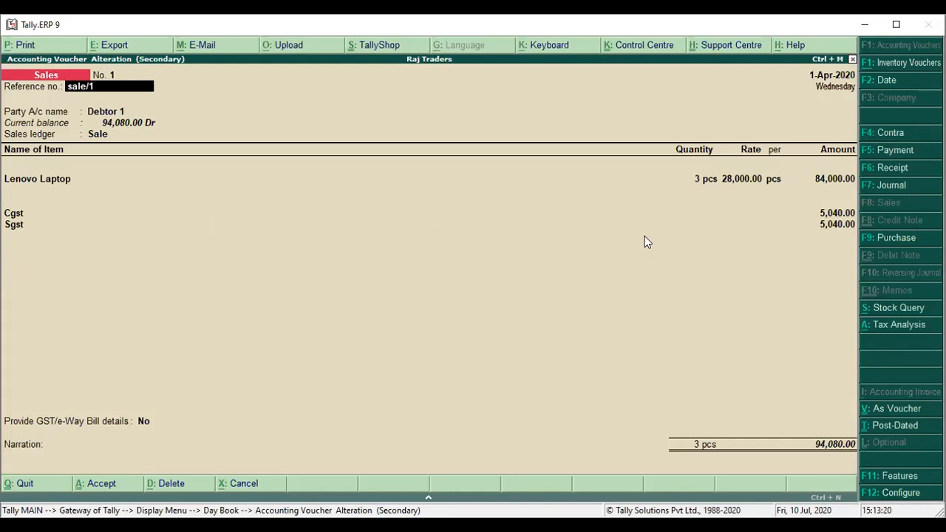
key(F12)
key(Return)
key(Return)
key(Return)
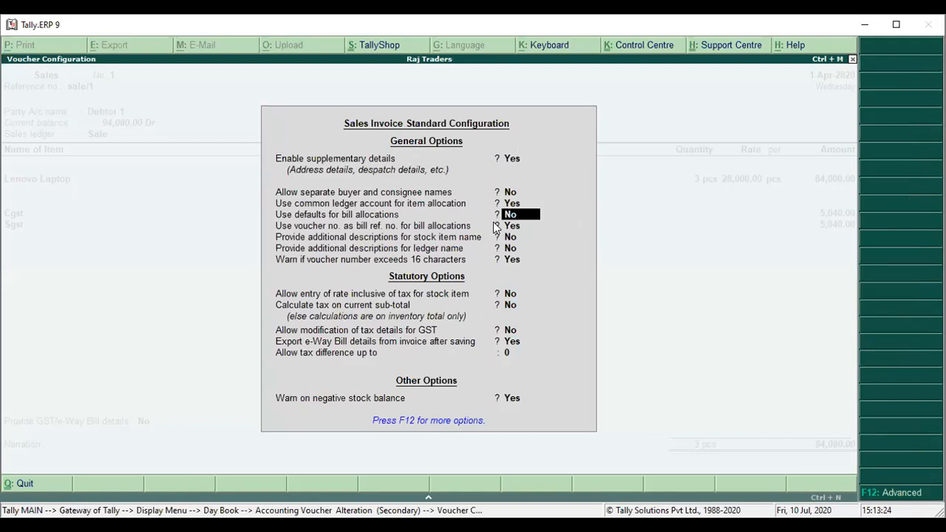
key(Return)
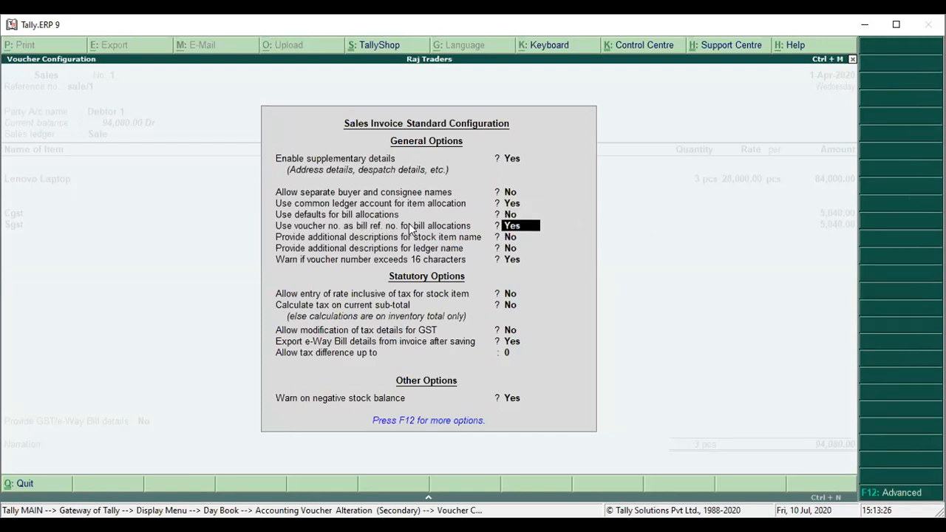
key(Up)
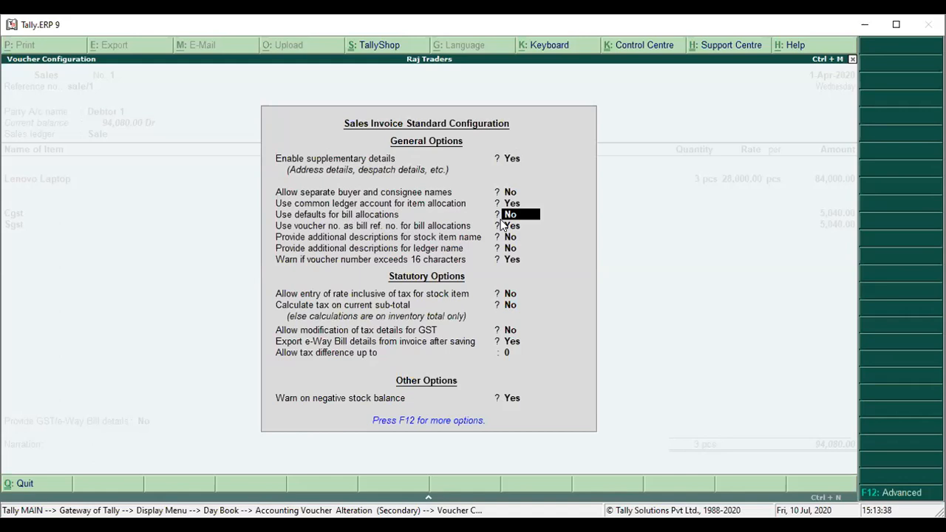
- Go through the rest of the sales invoice configuration options and accept the configuration
key(Return)
key(Return)
key(Return)
key(Return)
key(Return)
key(Return)
key(Return)
key(Return)
key(Return)
key(Return)
key(Return)
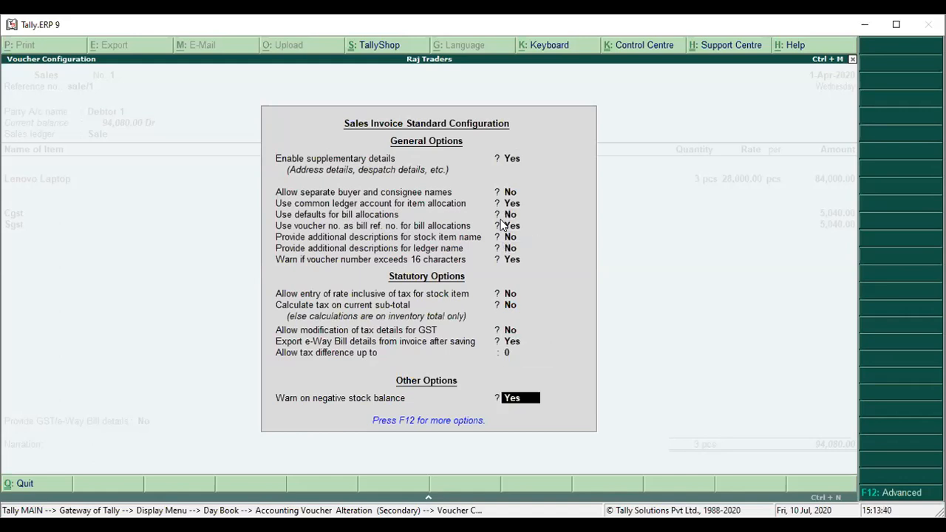
key(Return)
- Go through the sales voucher's party, item, tax and e-Way Bill fields to reach Debtor 1's bill-wise details
key(Return)
key(Return)
key(Return)
key(Return)
key(Return)
key(Return)
key(Return)
key(Return)
key(Return)
key(Return)
key(Return)
key(Return)
key(Return)
key(Return)
key(Return)
key(Return)
key(Return)
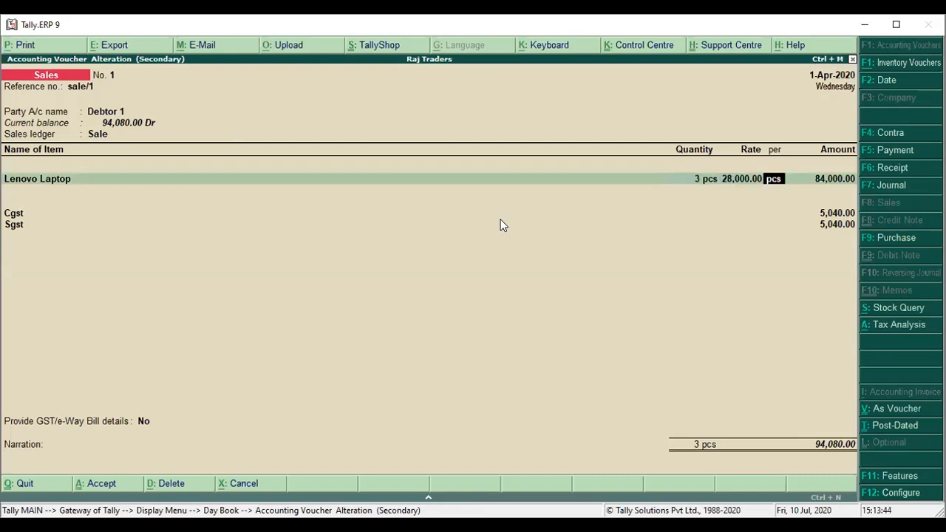
key(Return)
key(Return)
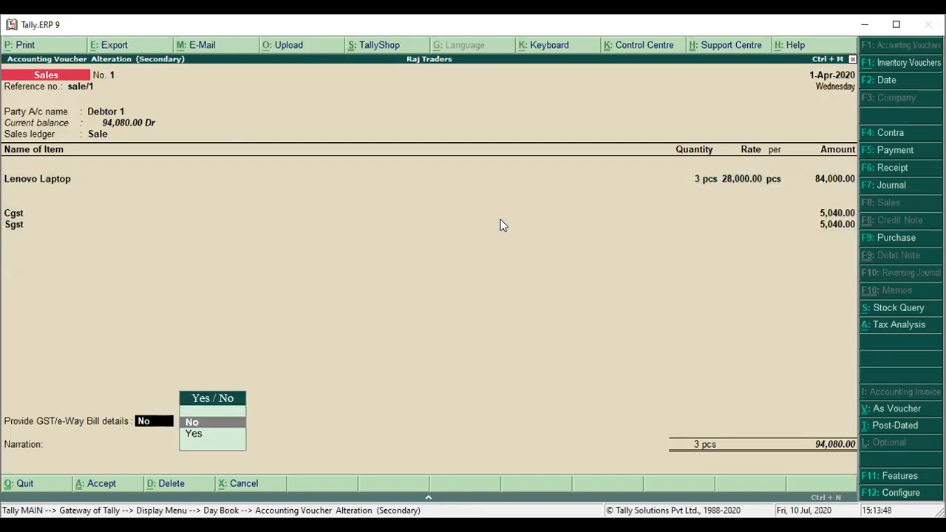
key(Return)
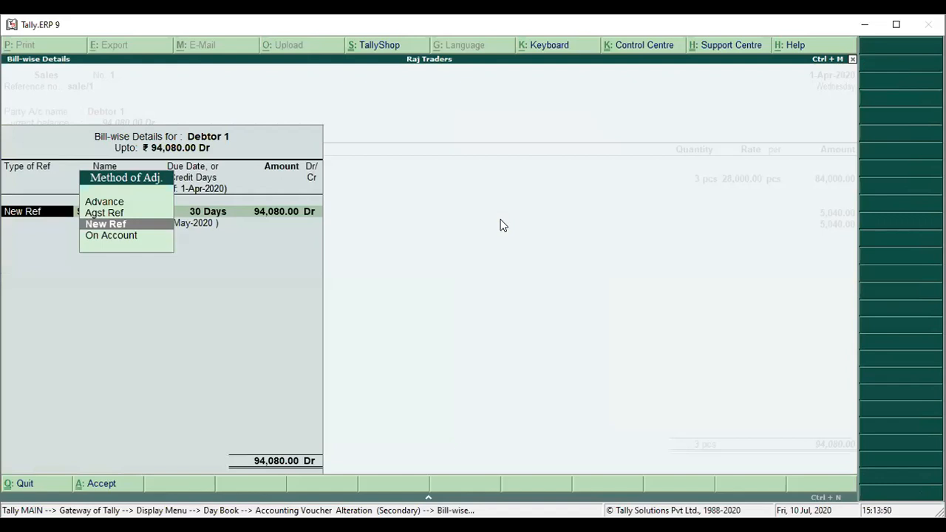
- Review Debtor 1's bill-wise details and accept the New Ref Sale/1 with 30 Days of credit
key(Return)
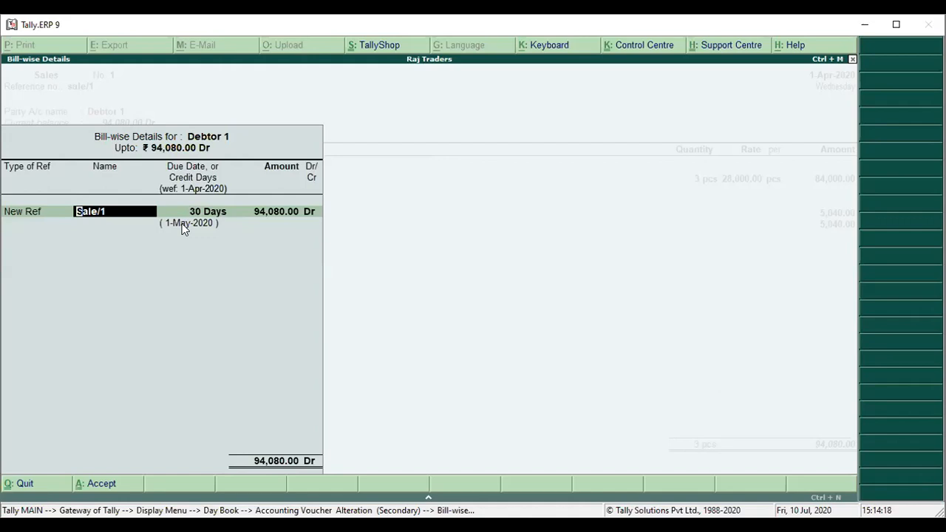
key(Return)
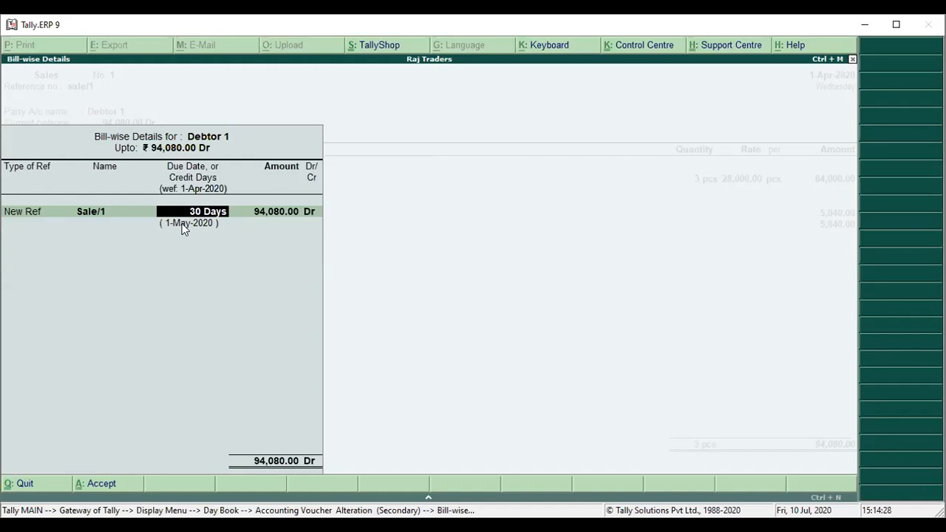
key(Return)
key(Return)
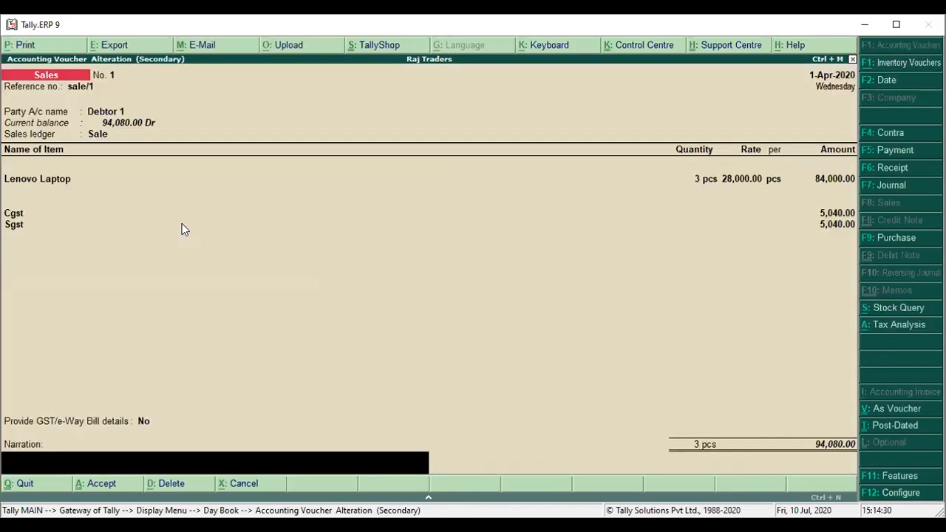
- Leave the narration empty and save Debtor 1's sales voucher
key(Return)
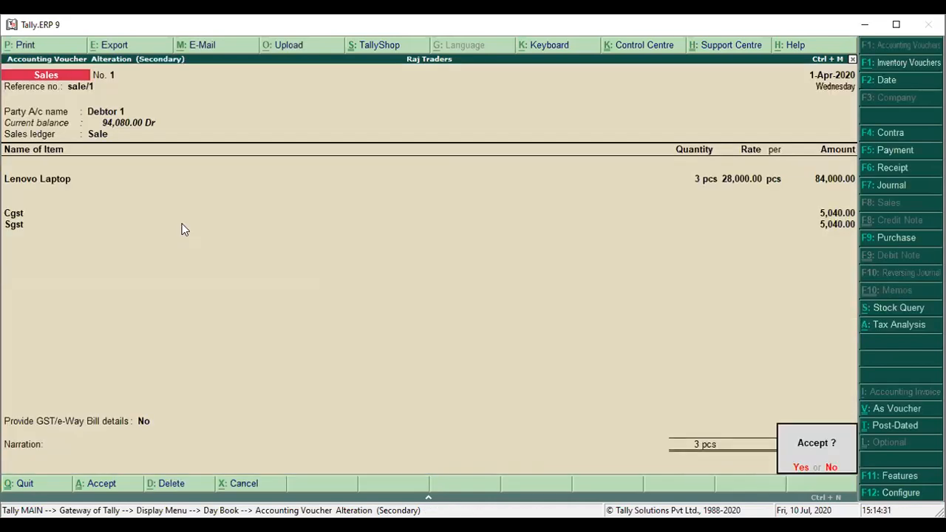
key(Return)
- Open Debtor 4's sales voucher from the Day Book, quit it without changes and return to the Gateway of Tally
key(Down)
key(Down)
key(Down)
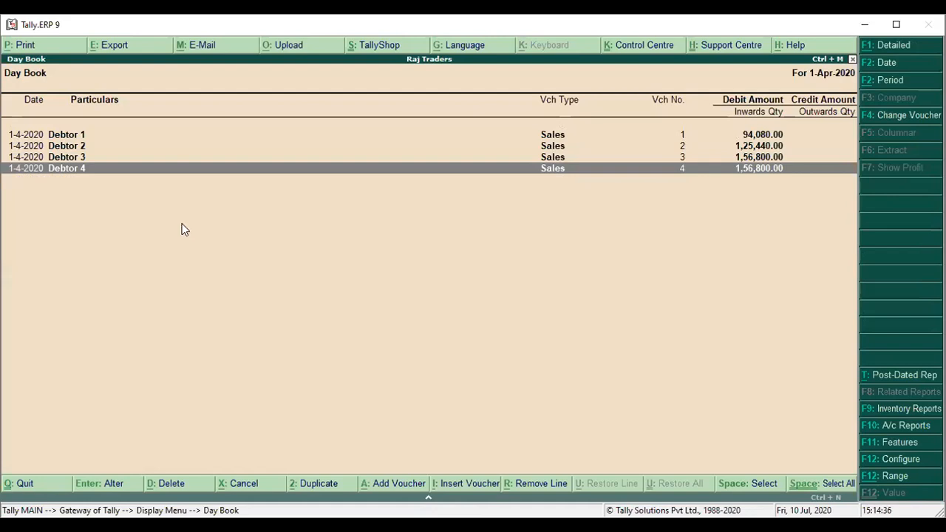
key(Return)
key(Escape)
key(y)
key(Escape)
key(Escape)
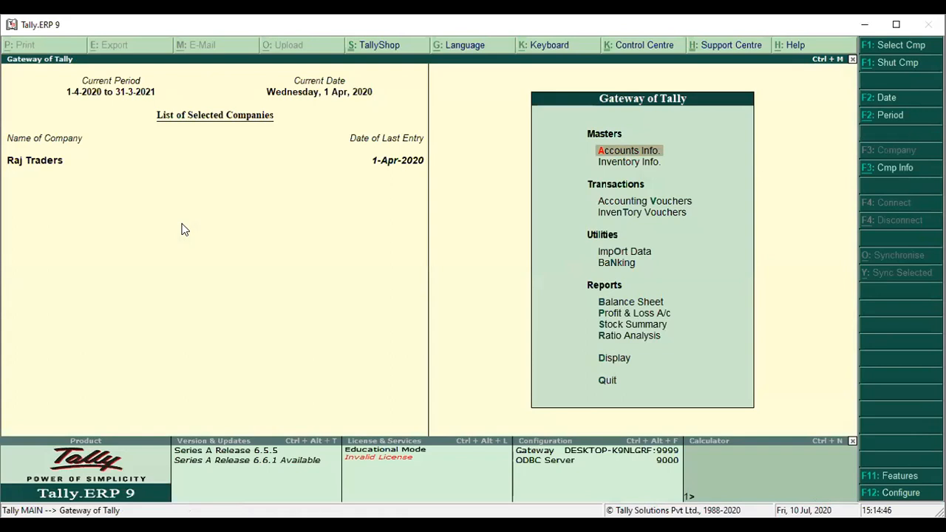
- Open the Day Book, review the sales entries for 1-Apr-2020 and go back to the Gateway of Tally
key(d)
key(d)
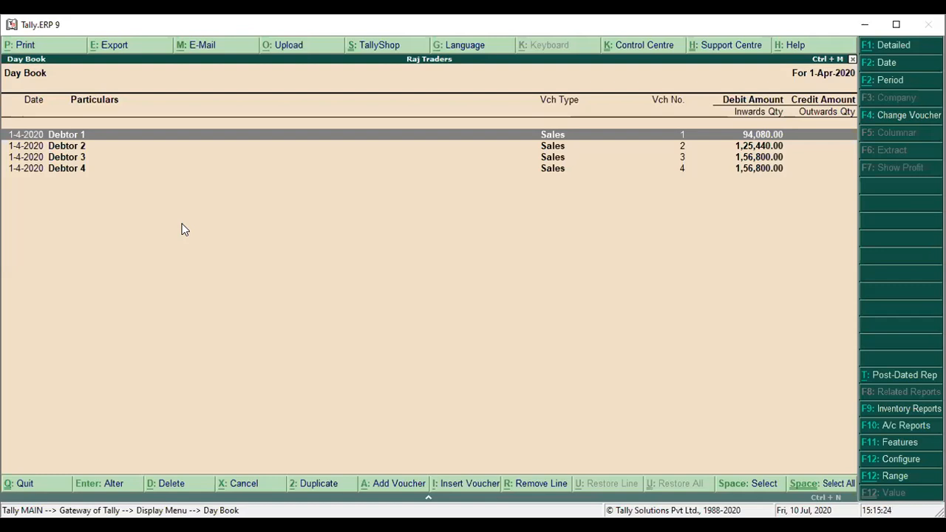
key(Escape)
key(Escape)
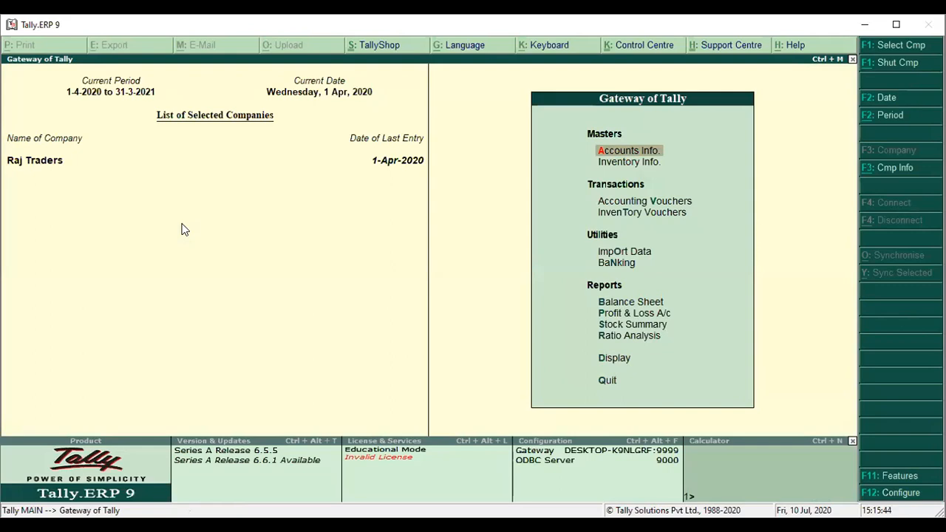
- Open the Bills Receivable report from the outstandings in the statements of accounts
key(Down)
key(Down)
key(Down)
key(Down)
key(Down)
key(Down)
key(Down)
key(Down)
key(Down)
key(Down)
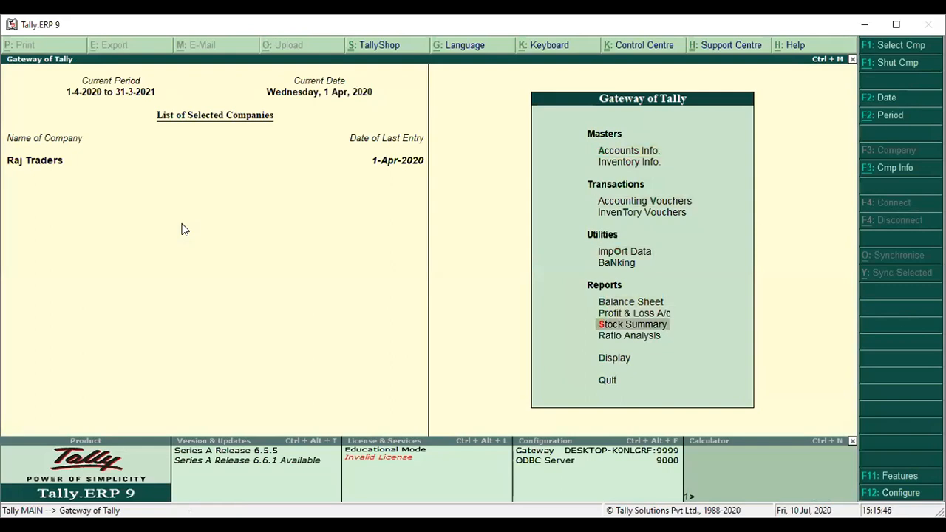
key(Return)
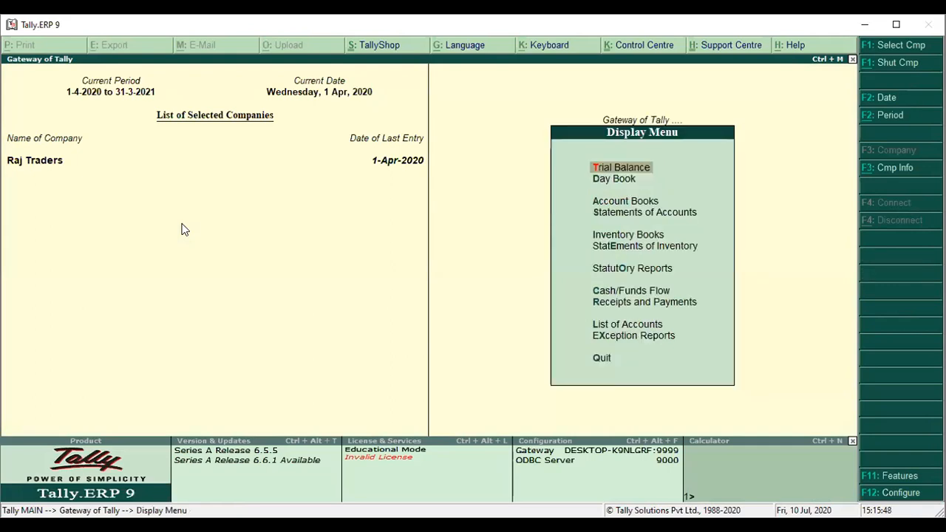
key(Down)
key(Down)
key(Down)
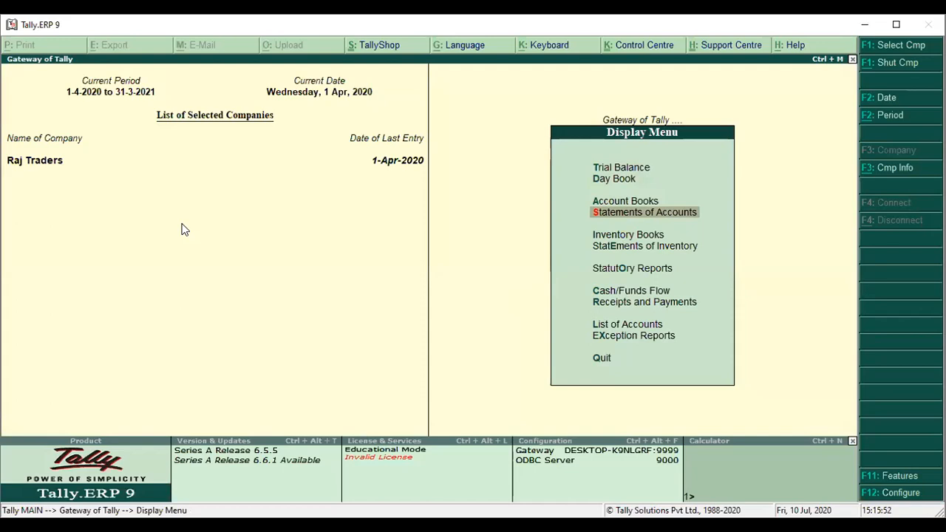
key(Return)
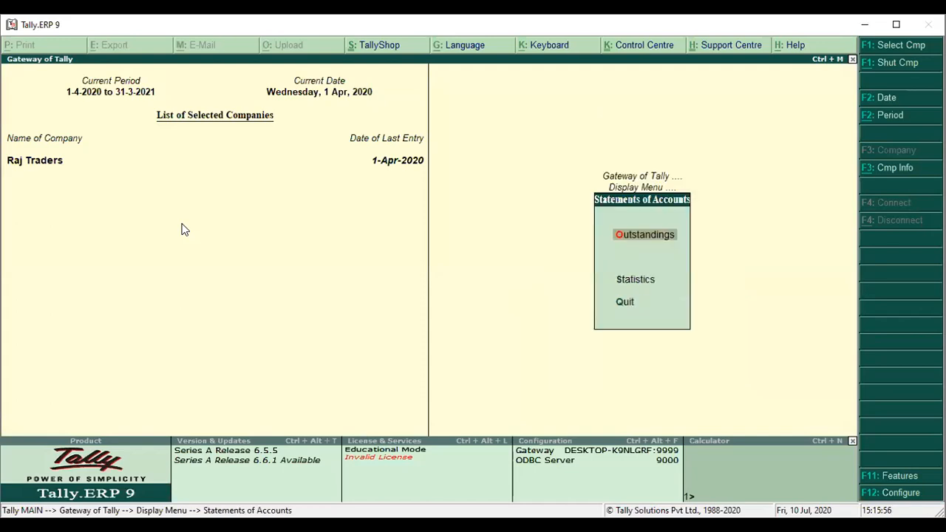
key(Return)
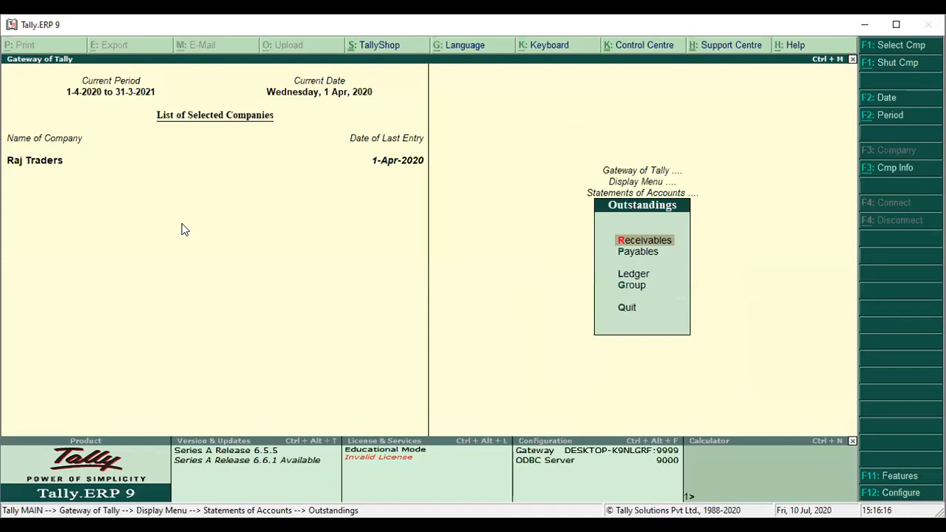
key(Return)
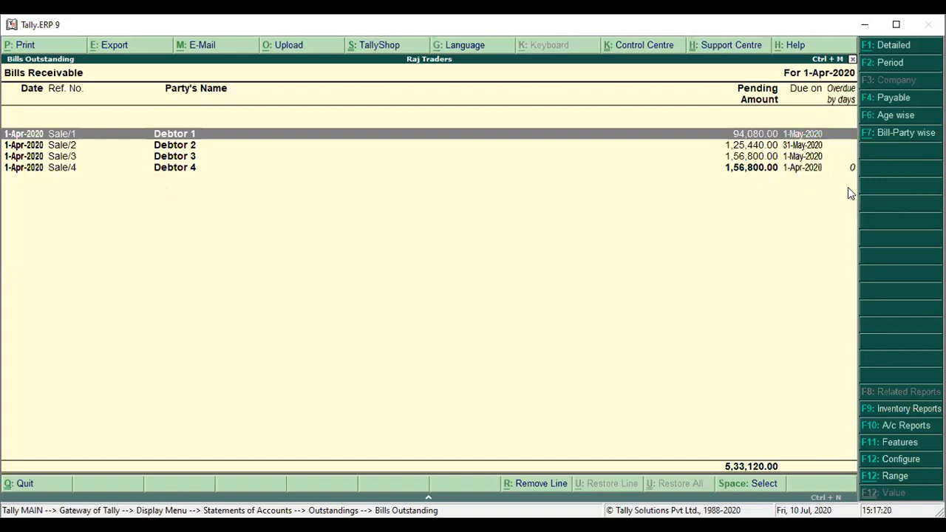
- Set the Bills Receivable period from 1-7-2020 to 1-7-2020 and check the overdue days of each bill
key(F2)
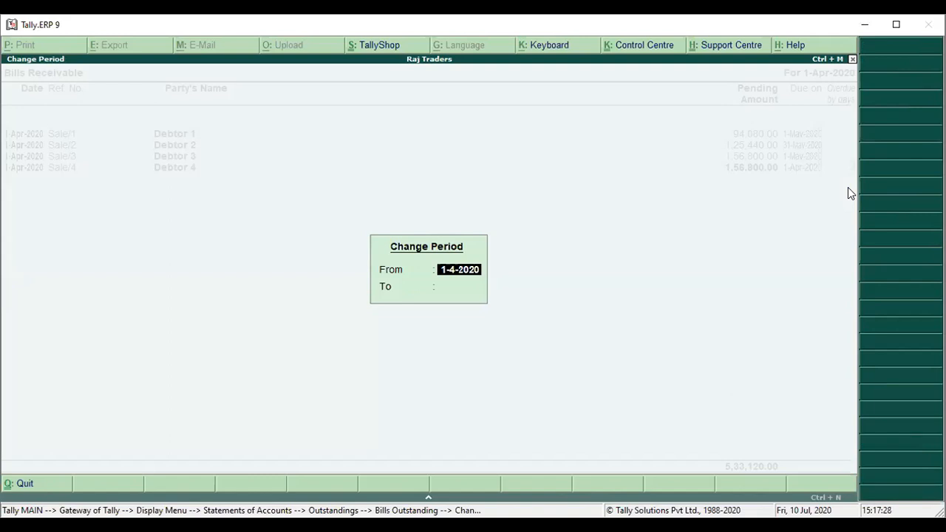
text(1-7)
key(Return)
text(1-7)
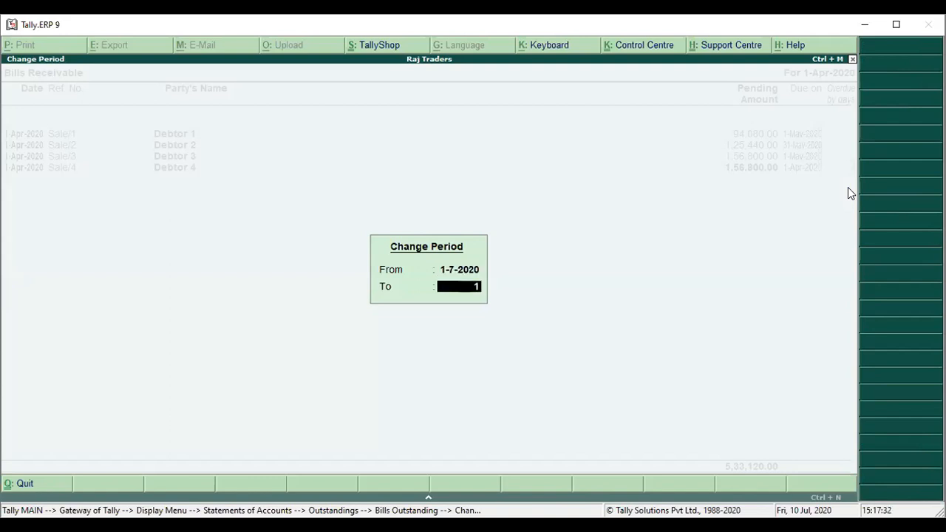
key(Return)
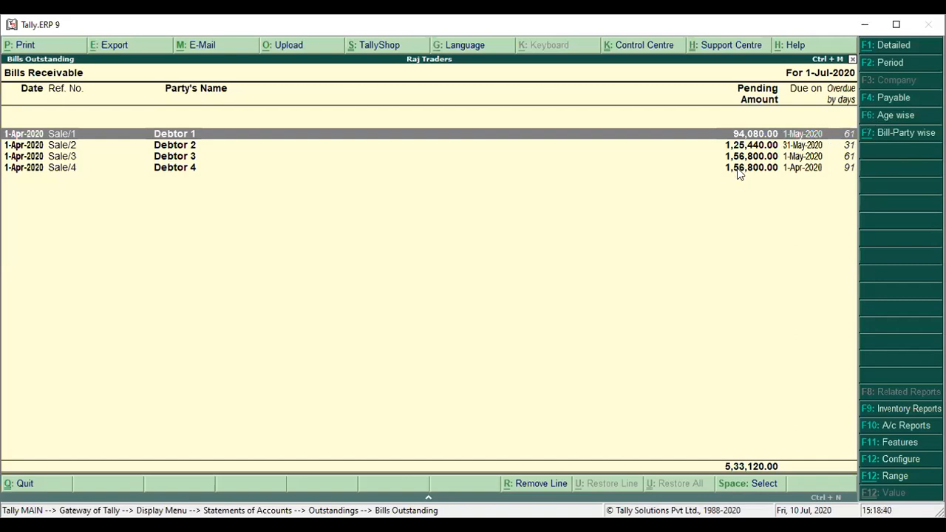
- View the bills aged by bill date, accepting the 20-day slabs from 0 to 120 days
key(F6)
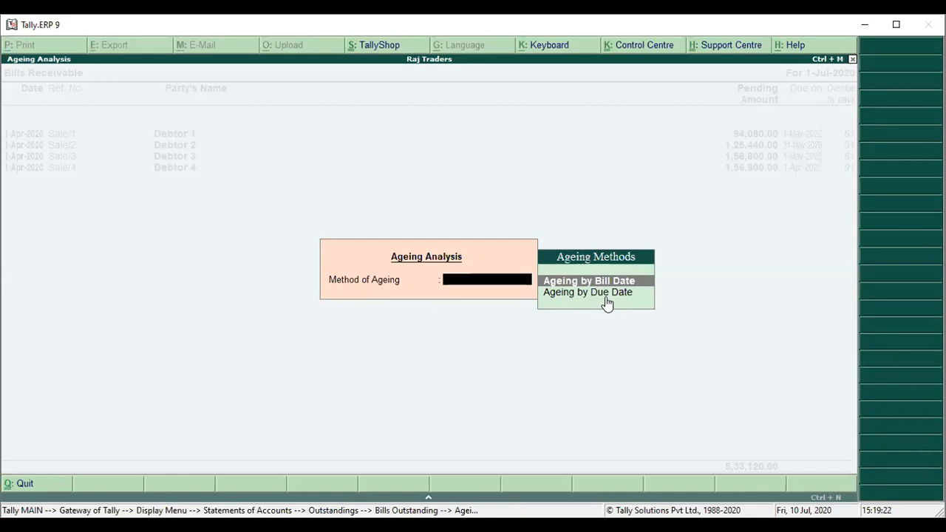
key(Return)
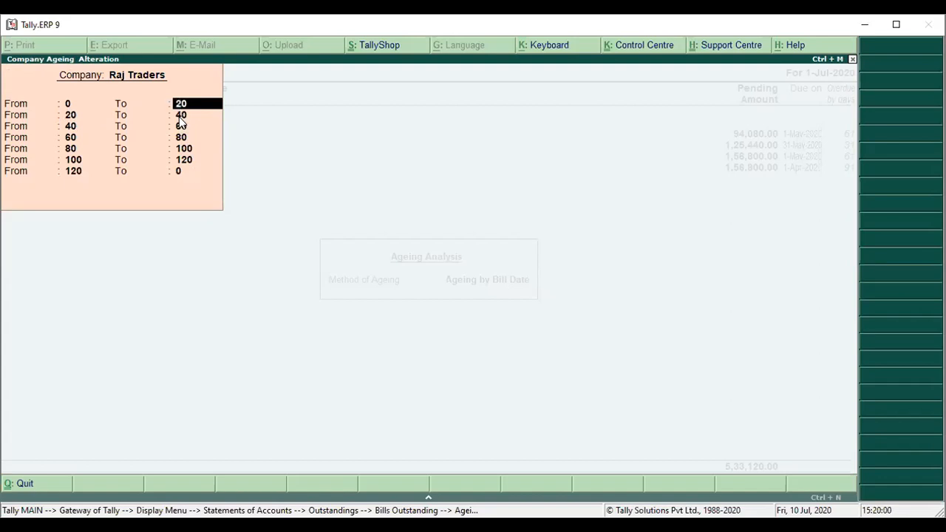
key(Return)
key(Return)
key(Return)
key(Return)
key(Return)
key(Return)
key(Return)
click(180, 116)
key(Return)
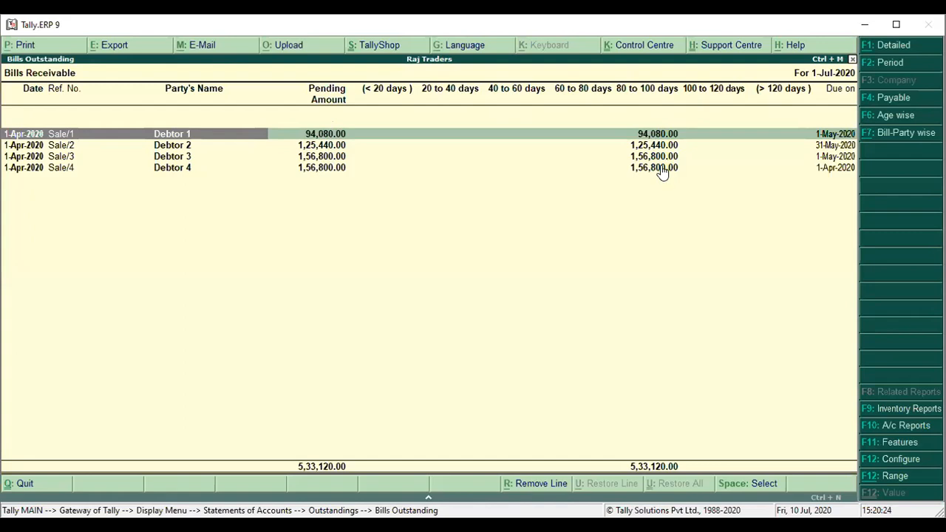
- Reopen the Bills Receivable report and set its period from 1-7-2020 to 1-7-2020
key(Escape)
key(Return)
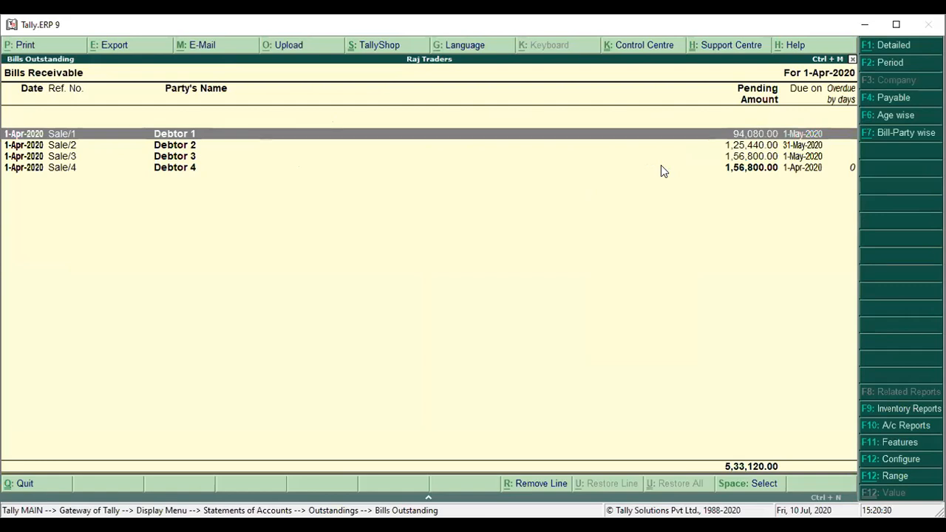
key(F2)
text(1-7)
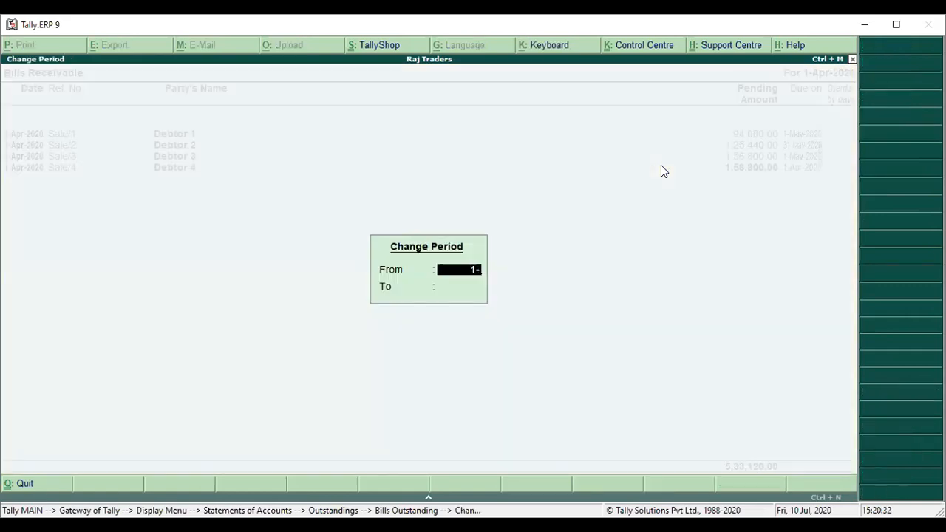
key(Return)
text(1-7-2020)
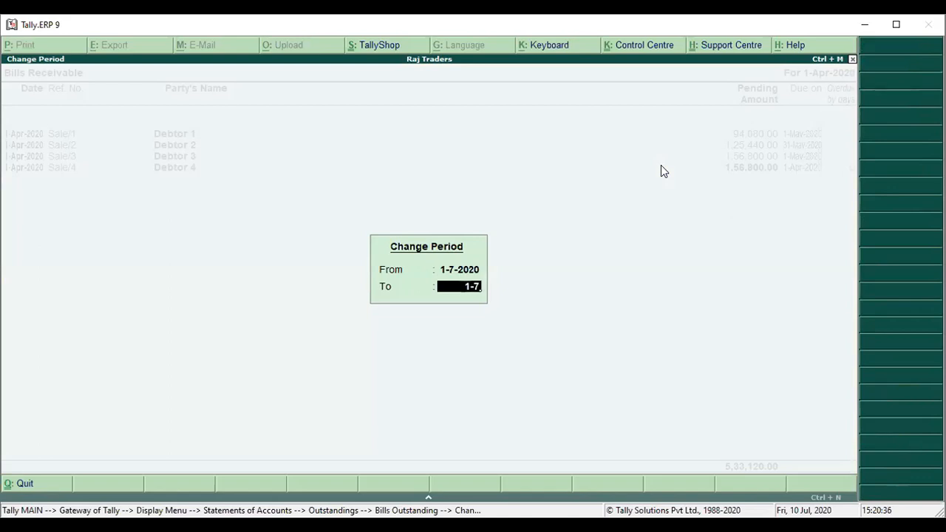
key(Return)
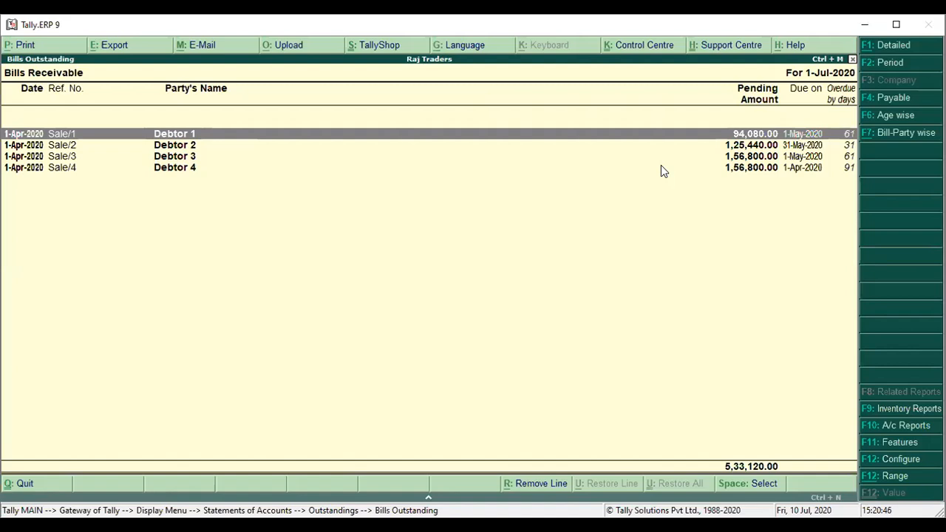
- Apply Ageing by Due Date to the receivables, accepting the 20-day slabs from 0 to 120 days
key(F6)
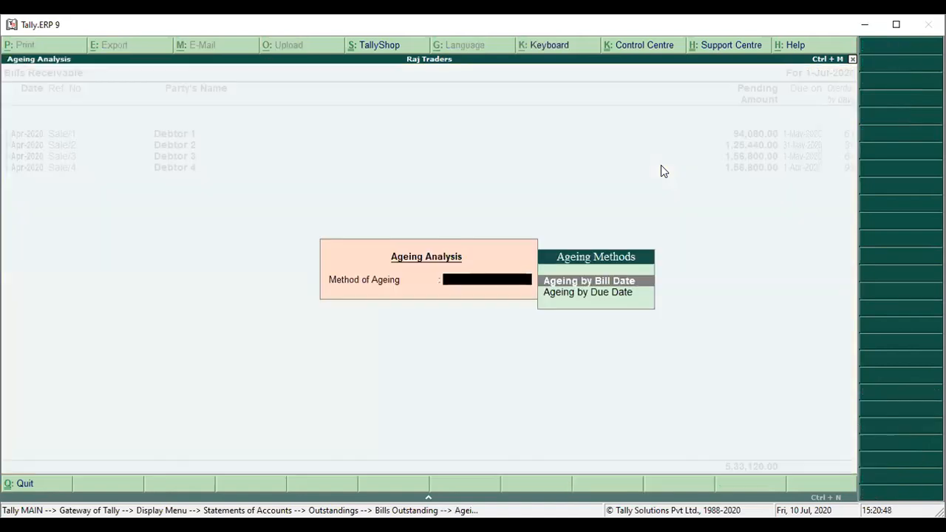
key(Down)
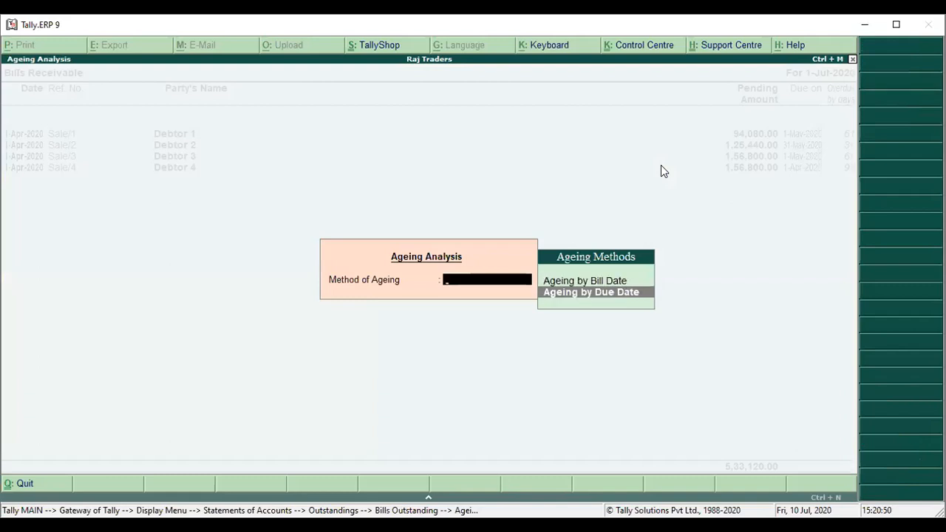
key(Return)
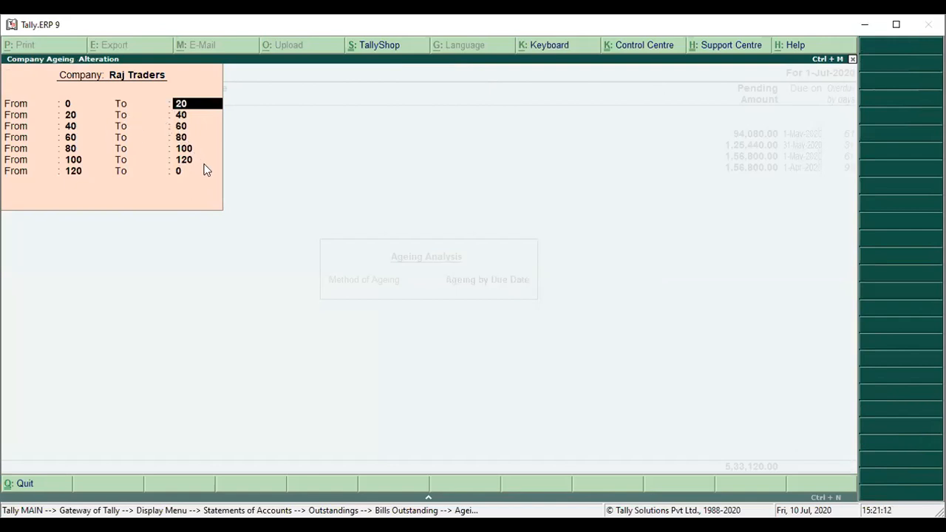
key(Return)
key(Return)
key(Return)
key(Return)
key(Return)
key(Return)
key(Return)
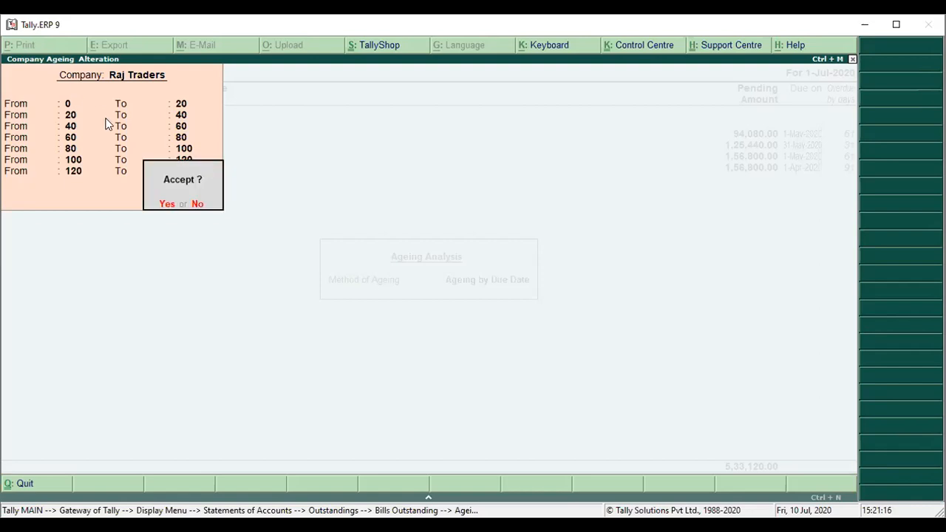
key(Return)
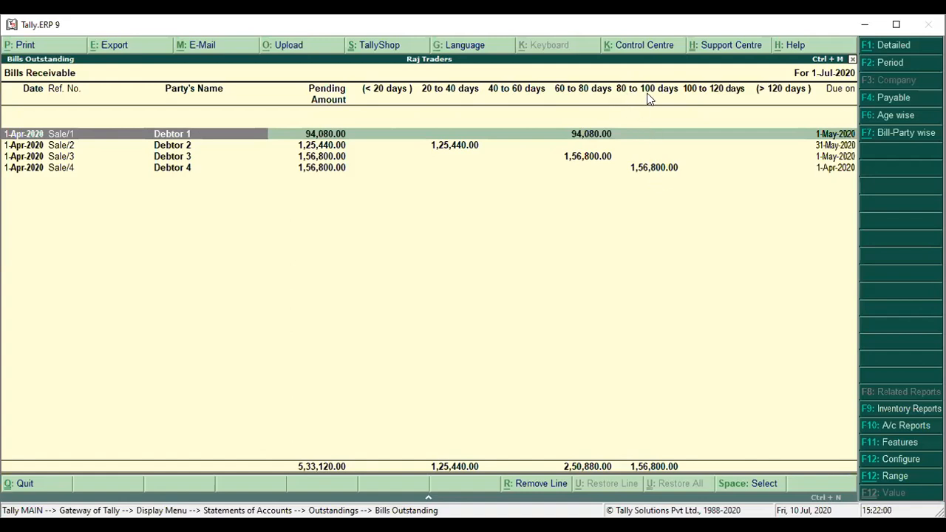
- Go through the aged bills down to Debtor 4's Sale/4 and switch the report to the bill-party-wise view
key(Down)
key(Down)
key(Down)
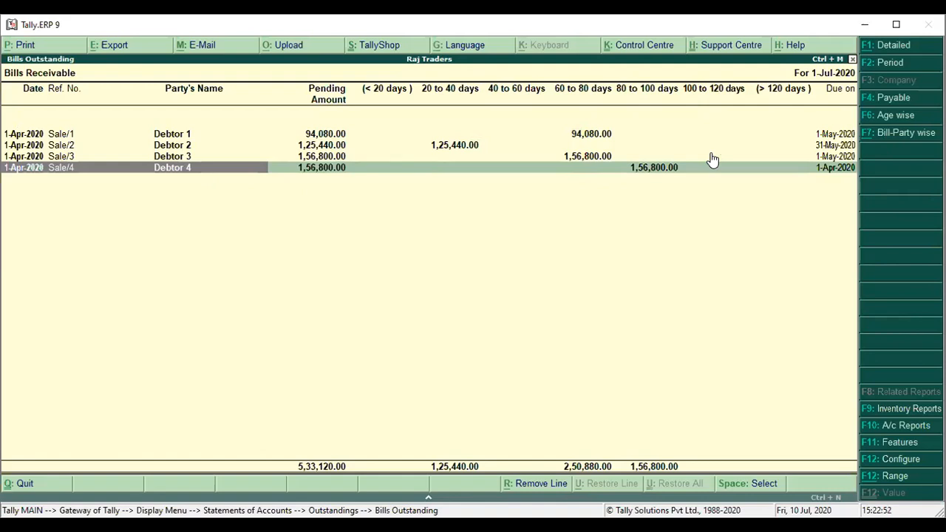
key(F7)
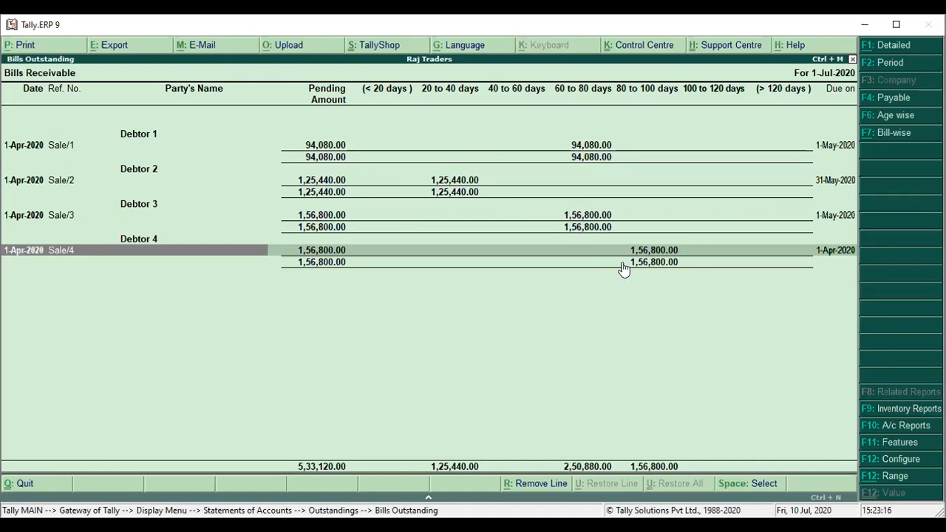
- Open the print settings for the Bills Receivable report and go through all options, keeping a fresh page for each account
key(alt+p)
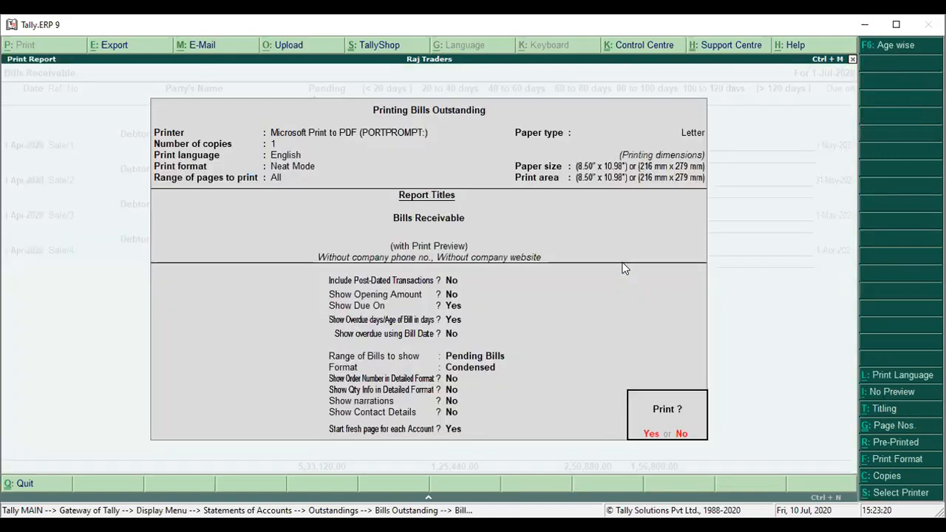
key(n)
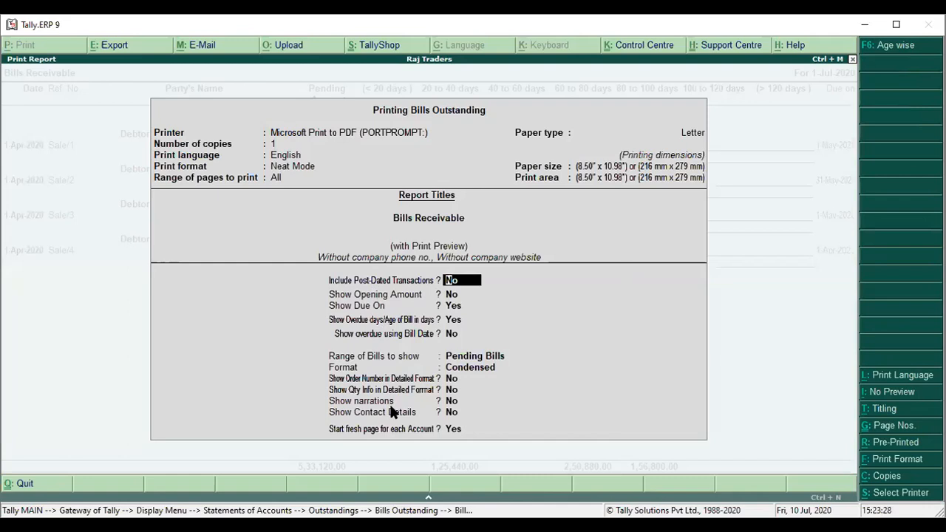
key(Return)
key(Return)
key(Return)
key(Return)
key(Return)
key(Return)
key(Return)
key(Return)
key(Return)
key(Return)
key(Return)
key(Return)
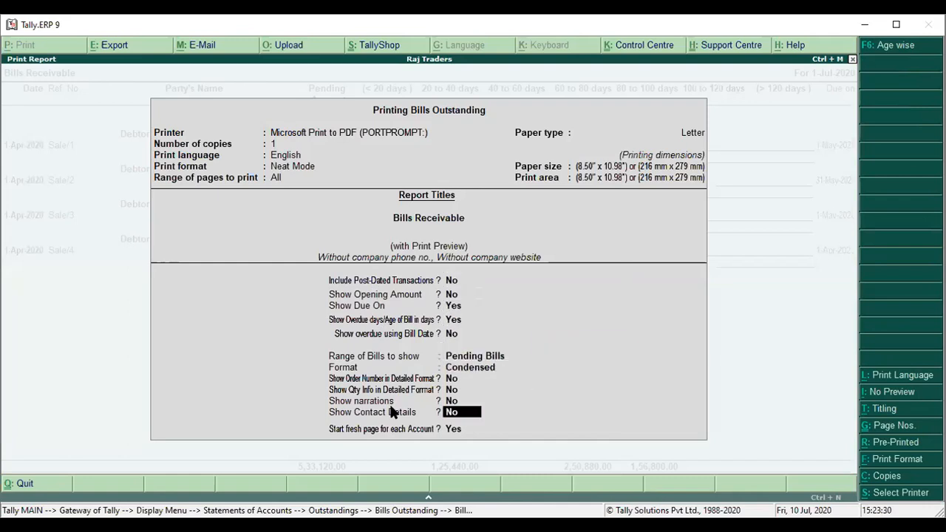
key(Return)
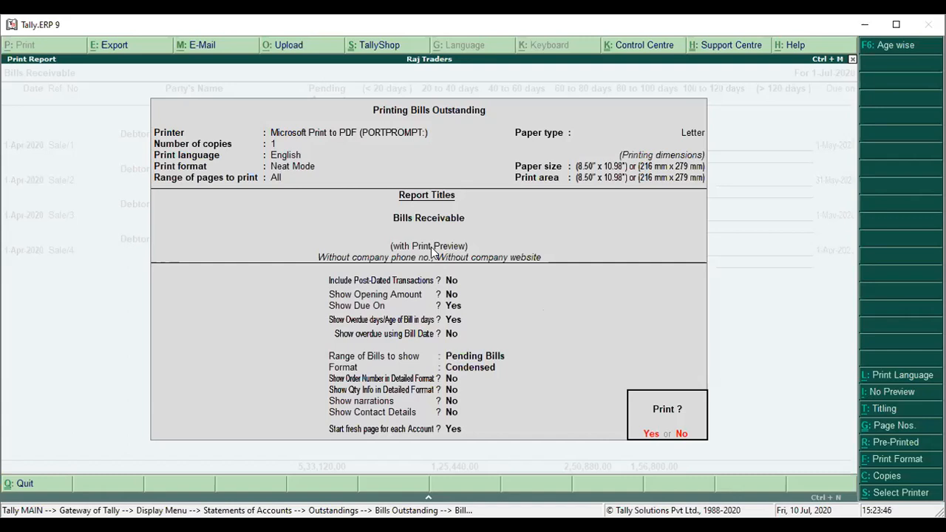
- Generate the Bills Receivable print preview, enlarge Debtor 1's page and look through it to the end
key(Return)
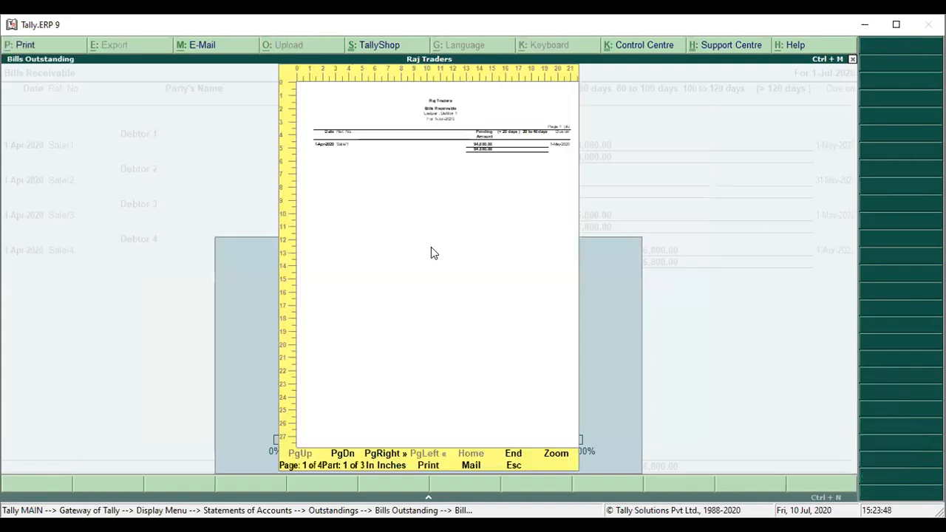
click(437, 204)
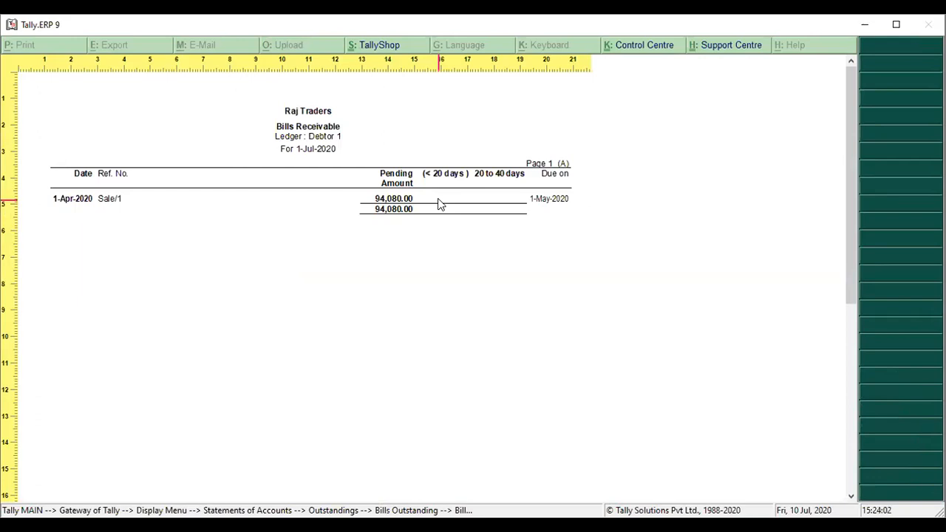
key(Down)
key(Down)
key(Down)
key(Down)
key(Down)
key(Down)
key(Down)
key(Down)
key(Down)
key(Down)
key(Down)
key(Down)
key(Down)
key(Down)
key(Down)
key(Down)
key(Down)
key(Down)
key(Down)
key(Down)
key(Down)
key(Down)
key(Down)
key(Down)
key(Down)
key(Down)
key(Down)
key(Down)
key(Down)
key(Down)
key(Down)
key(Down)
key(Down)
key(Down)
key(Down)
key(Down)
key(Down)
key(Down)
key(Down)
key(Down)
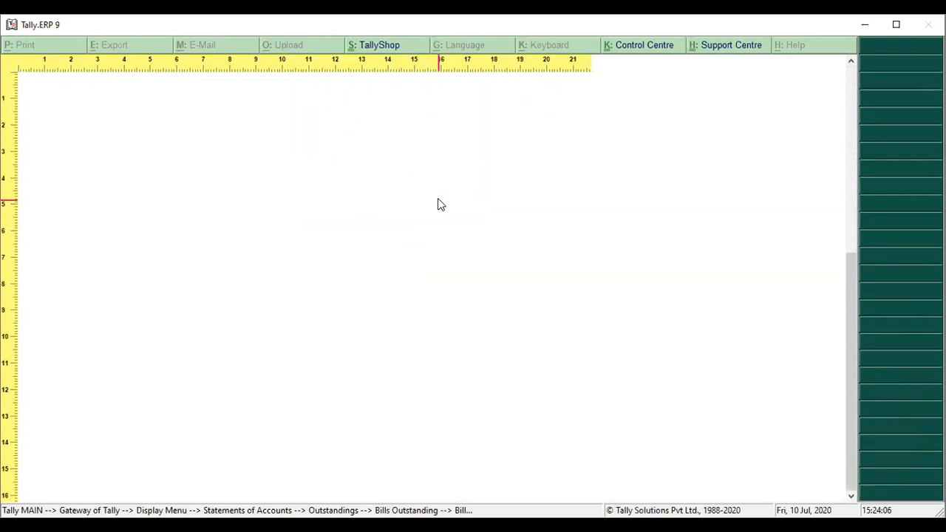
- Look through the remaining ageing columns on Debtor 1's printed pages and continue to Debtor 2's page
key(Down)
key(Down)
key(Down)
key(Down)
key(Down)
key(Down)
key(Down)
key(Down)
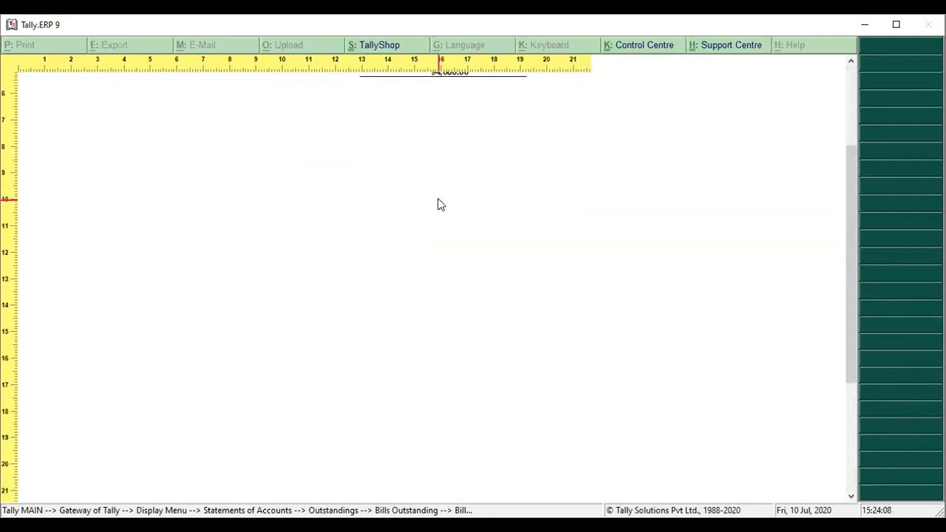
key(Down)
key(Down)
key(Down)
key(Down)
key(Down)
key(Down)
key(Down)
key(Down)
key(Down)
key(Down)
key(Down)
key(Down)
key(Down)
key(Down)
key(Down)
key(Down)
key(Down)
key(Down)
key(Down)
key(Down)
key(Down)
key(Down)
key(Down)
key(Down)
key(Down)
key(Down)
key(Down)
key(Down)
key(Down)
key(Down)
key(Down)
key(Down)
key(Down)
key(Down)
key(Up)
key(Up)
key(Up)
key(Up)
key(Up)
key(Up)
key(Up)
key(Up)
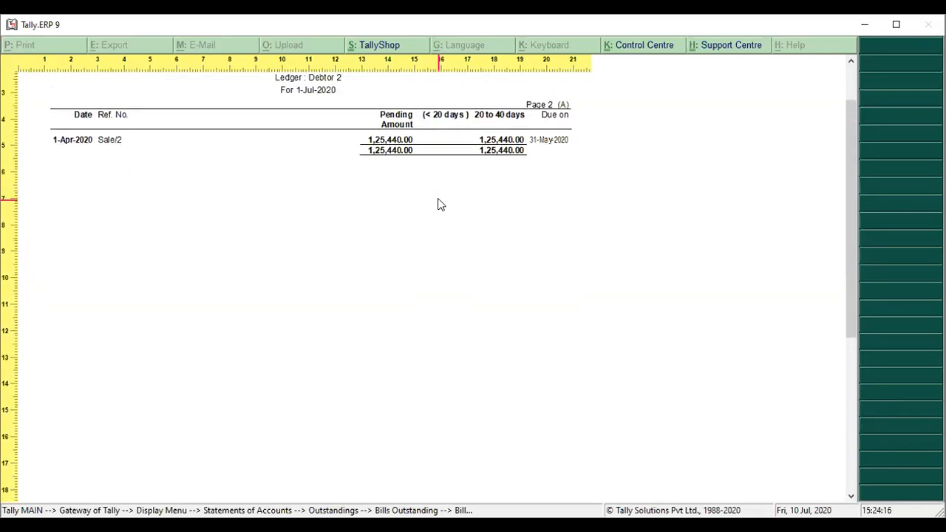
- Examine Debtor 2's bill and ageing columns across its preview pages and continue to Debtor 3's page
key(Up)
key(Down)
key(Down)
key(Down)
key(Down)
key(Down)
key(Down)
key(Down)
key(Down)
key(Down)
key(Down)
key(Down)
key(Down)
key(Down)
key(Down)
key(Down)
key(Down)
key(Down)
key(Down)
key(Page_Up)
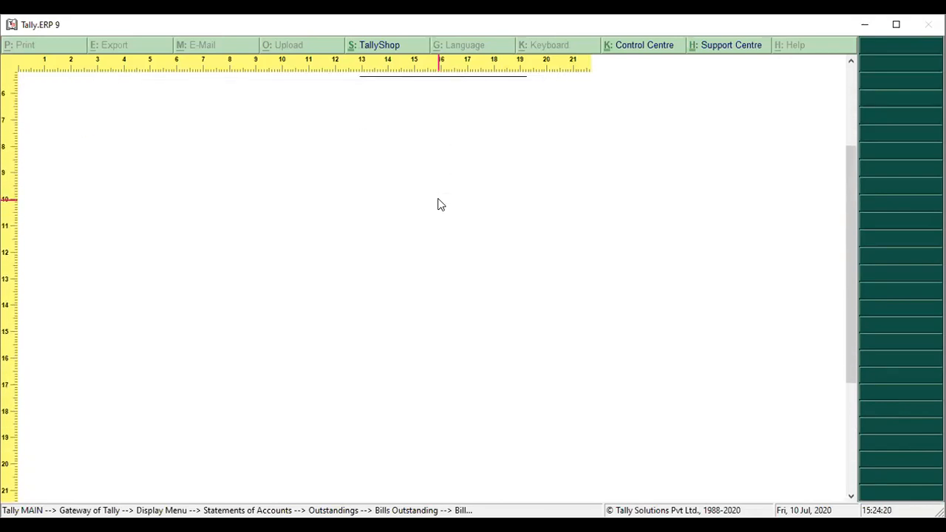
key(Up)
key(Down)
key(Down)
key(Down)
key(Down)
key(Down)
key(Down)
key(Down)
key(Down)
key(Down)
key(Down)
key(Down)
key(Down)
key(Down)
key(Down)
key(Down)
key(Down)
key(Down)
key(Down)
key(Down)
key(Down)
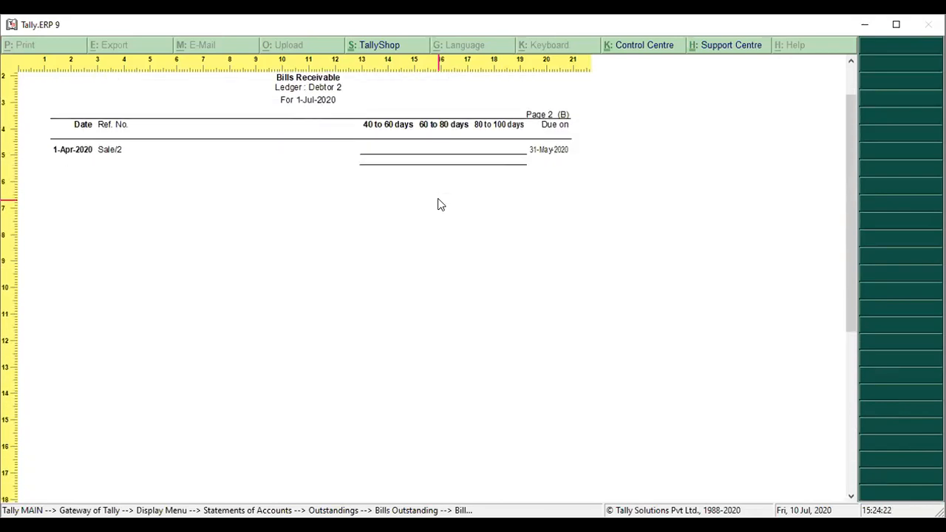
key(Down)
key(Down)
key(Down)
key(Down)
key(Down)
key(Down)
key(Down)
key(Down)
key(Down)
key(Down)
key(Down)
key(Down)
key(Down)
key(Down)
key(Down)
key(Down)
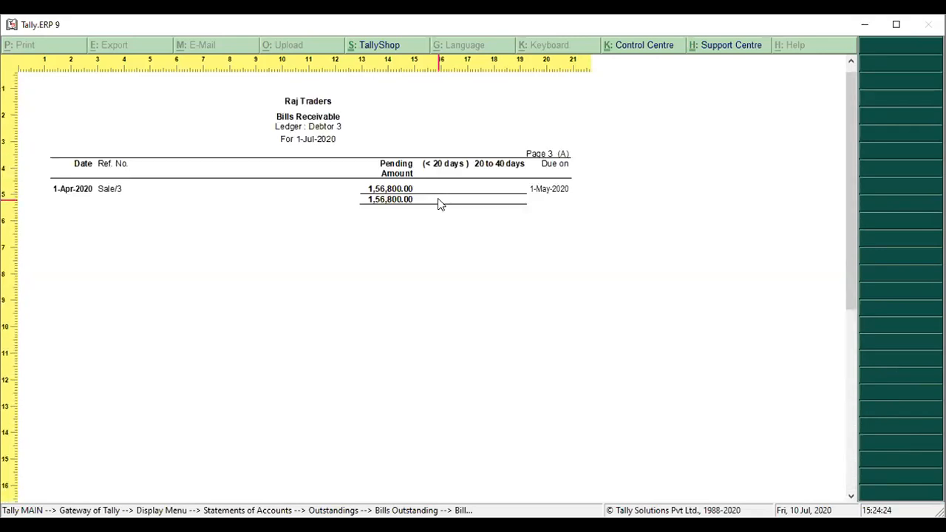
- Examine Debtor 3's bill and ageing columns across its preview pages, and close the print preview
key(Up)
key(Down)
key(Down)
key(Down)
key(Down)
key(Down)
key(Down)
key(Down)
key(Down)
key(Down)
key(Down)
key(Down)
key(Down)
key(Down)
key(Down)
key(Down)
key(Down)
key(Down)
key(Down)
key(Down)
key(Down)
key(Down)
key(Down)
key(Down)
key(Down)
key(Down)
key(Down)
key(Down)
key(Down)
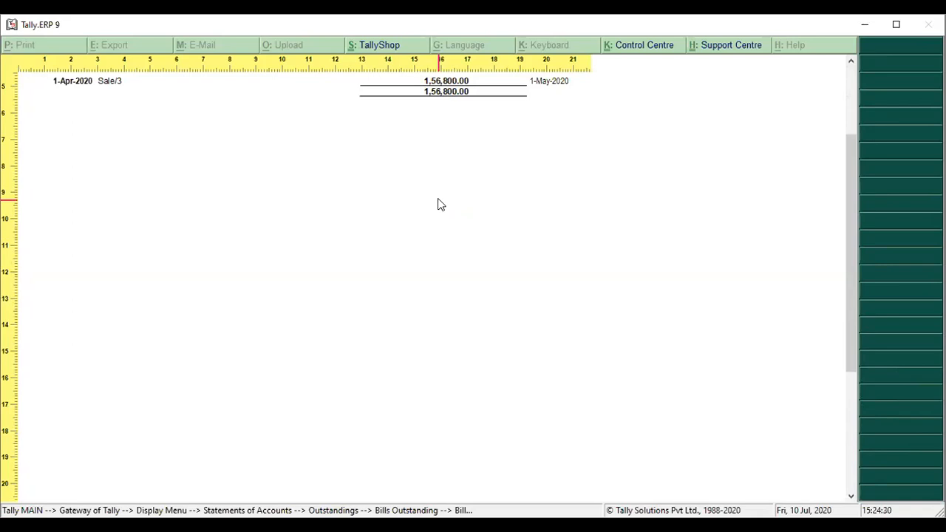
key(Escape)
key(Escape)
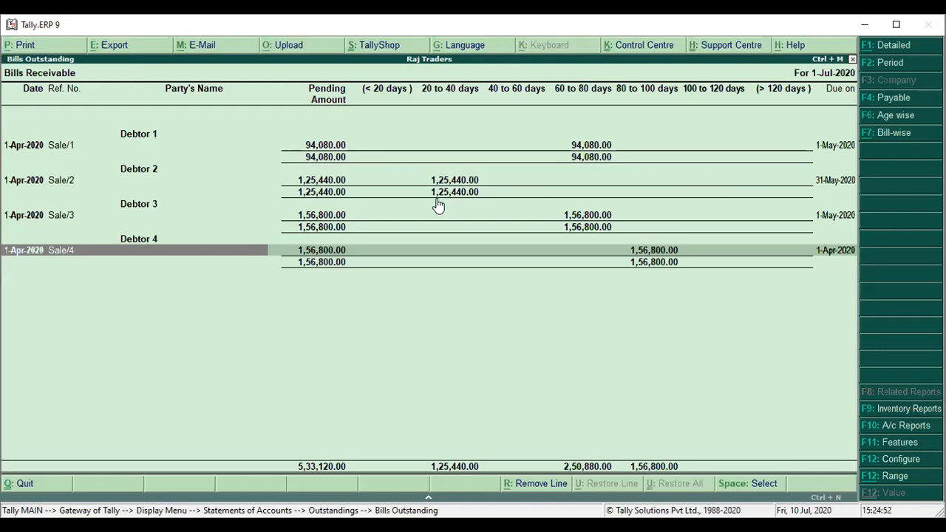
- Reopen the Bills Receivable print settings and go through to the fresh-page option, keeping Pending Bills and the Condensed format
key(alt+p)
key(n)
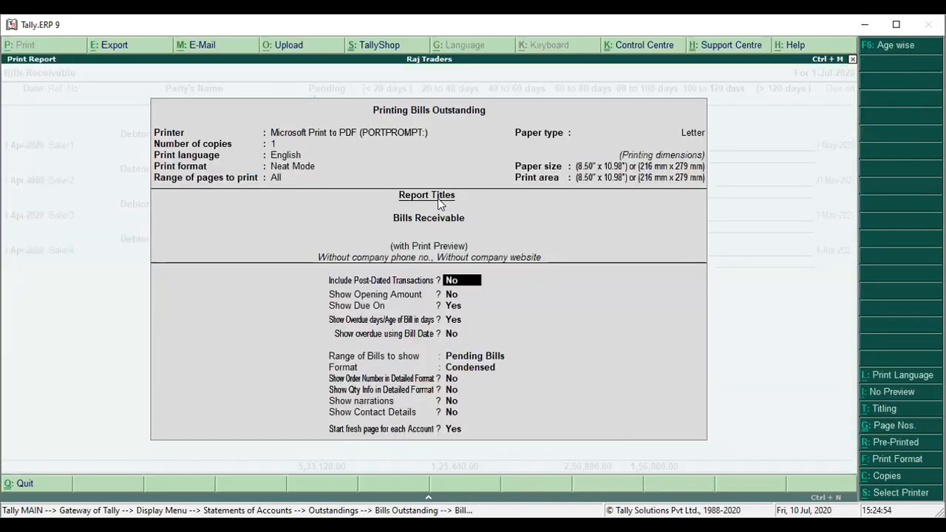
key(Down)
key(Down)
key(Down)
key(Down)
key(Down)
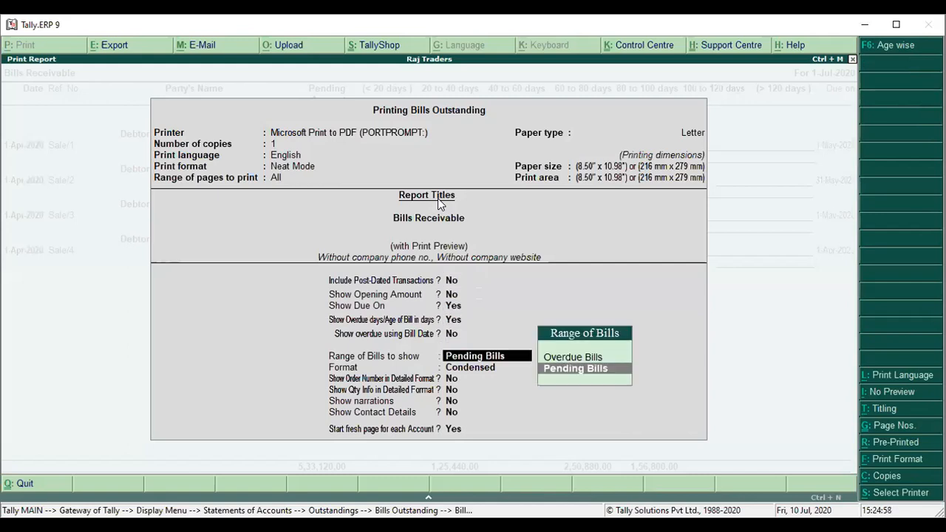
key(Return)
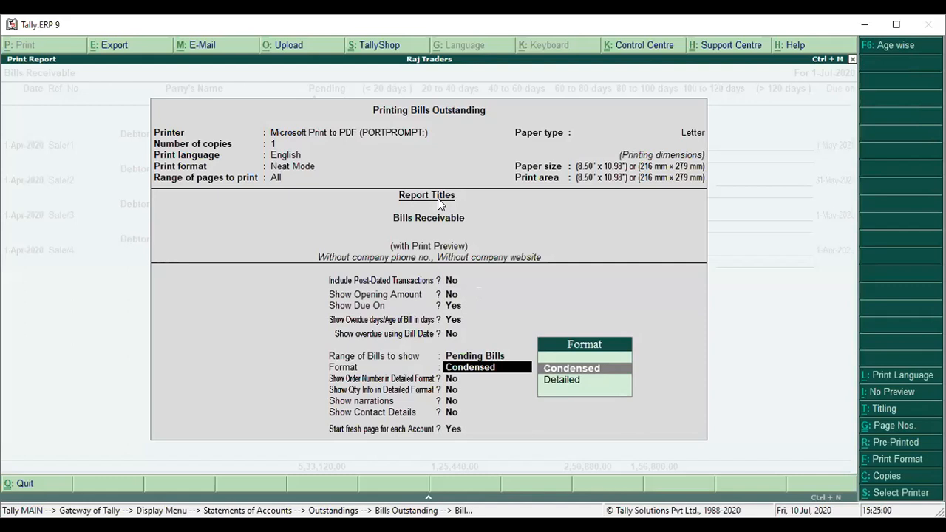
key(Return)
key(Return)
key(Return)
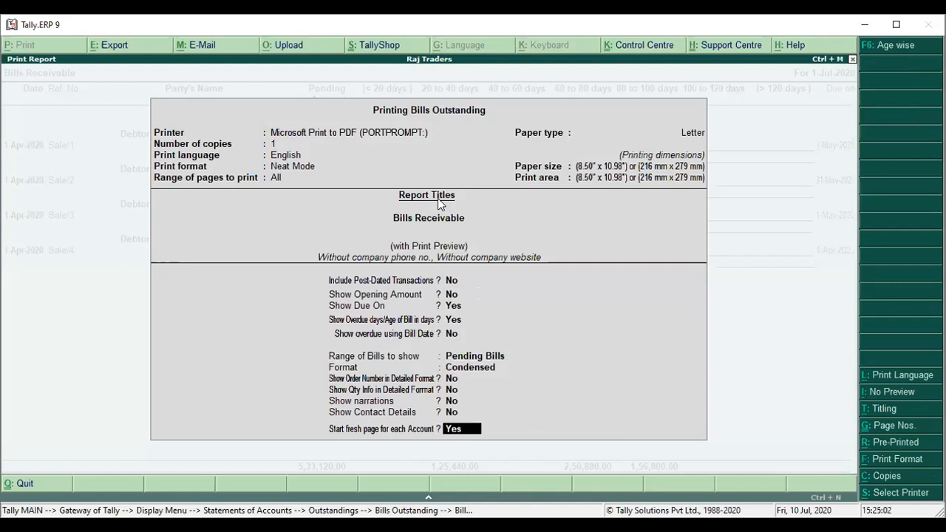
key(n)
key(Return)
key(Return)
key(Return)
key(Return)
key(Return)
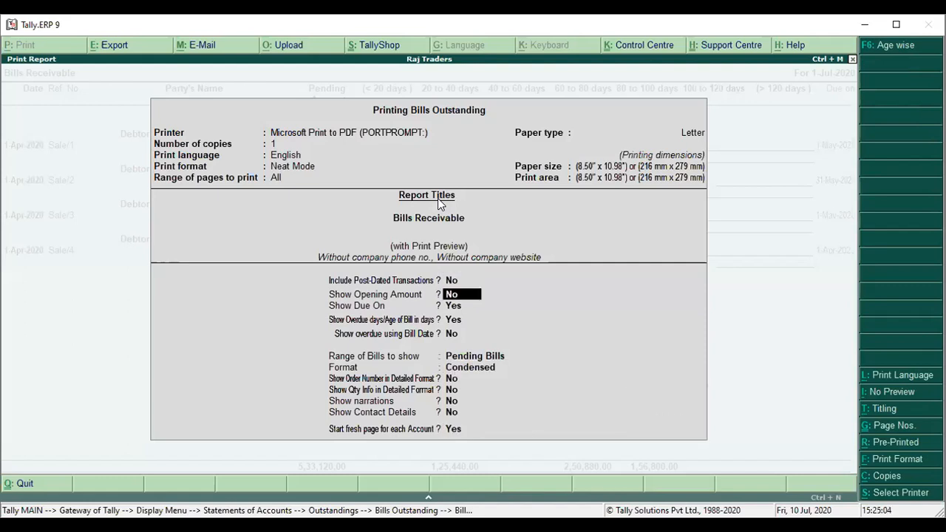
key(Return)
key(Return)
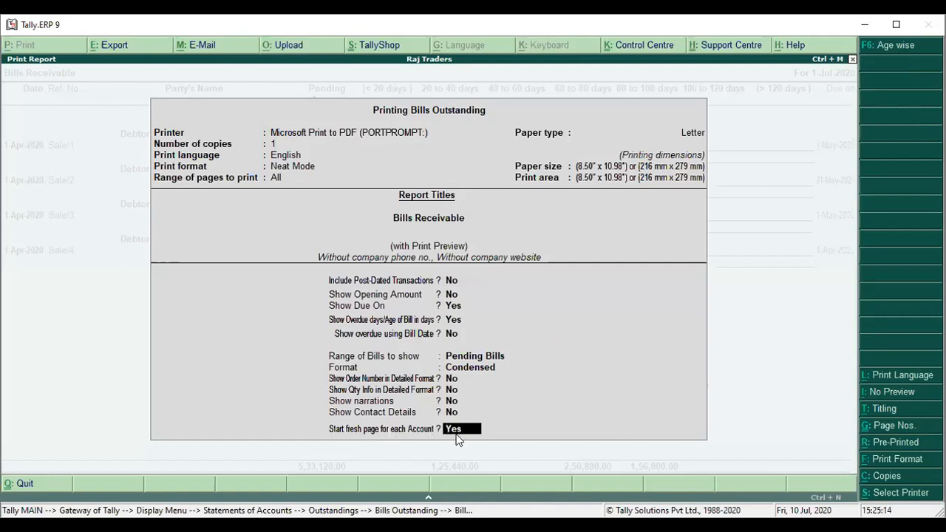
- Set Start fresh page for each Account to No and generate the Bills Receivable print preview
text(No)
key(Return)
key(Return)
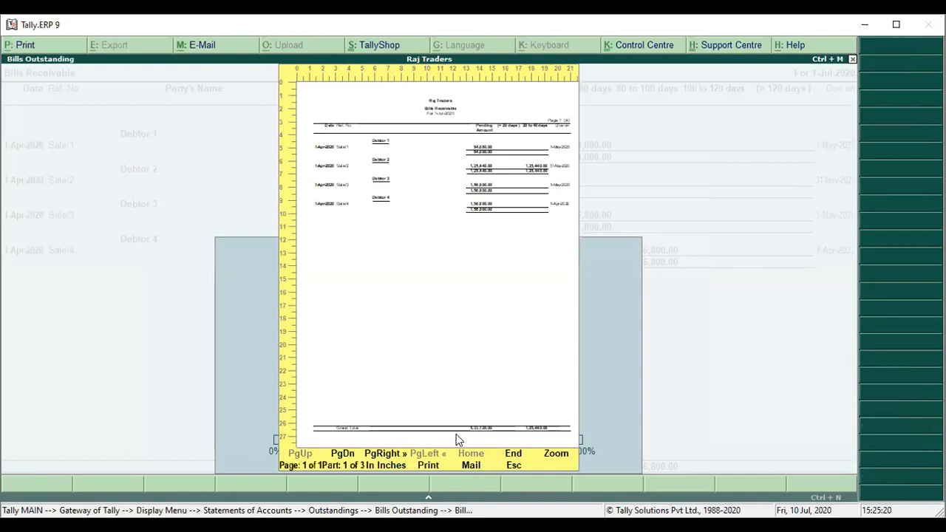
- Examine the combined Bills Receivable page for all four debtors at enlarged size, and close the print preview
key(Return)
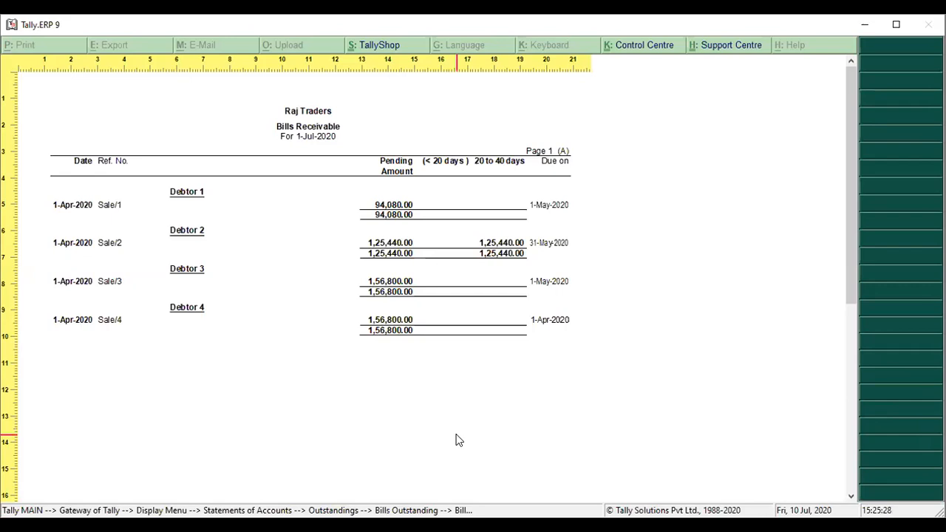
key(Escape)
key(Escape)
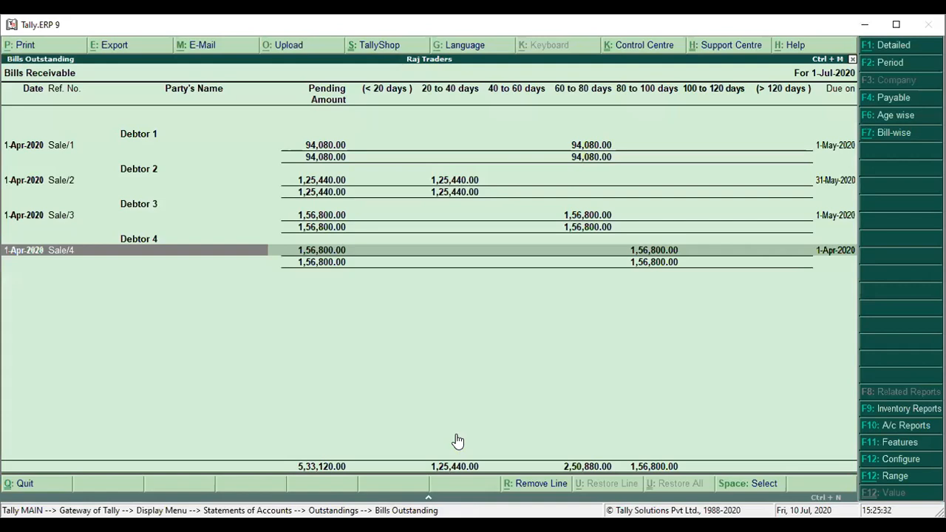
- Leave the Bills Receivable report and return to the Gateway of Tally main menu, keeping the program open
key(Escape)
key(Escape)
key(Escape)
key(Escape)
key(Escape)
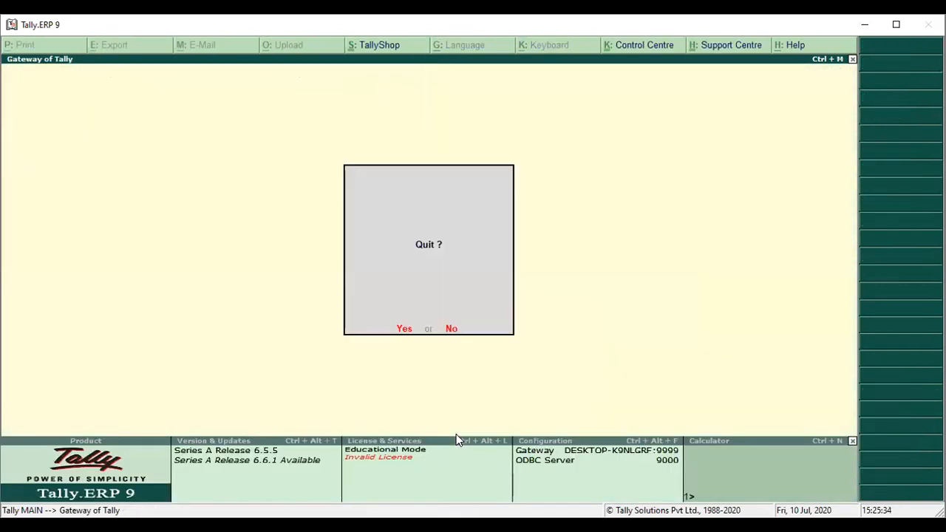
key(Escape)
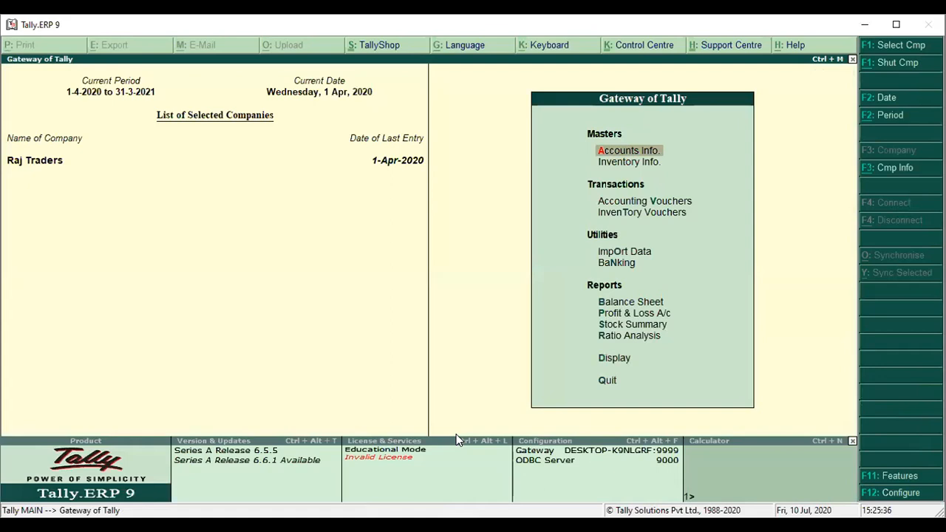